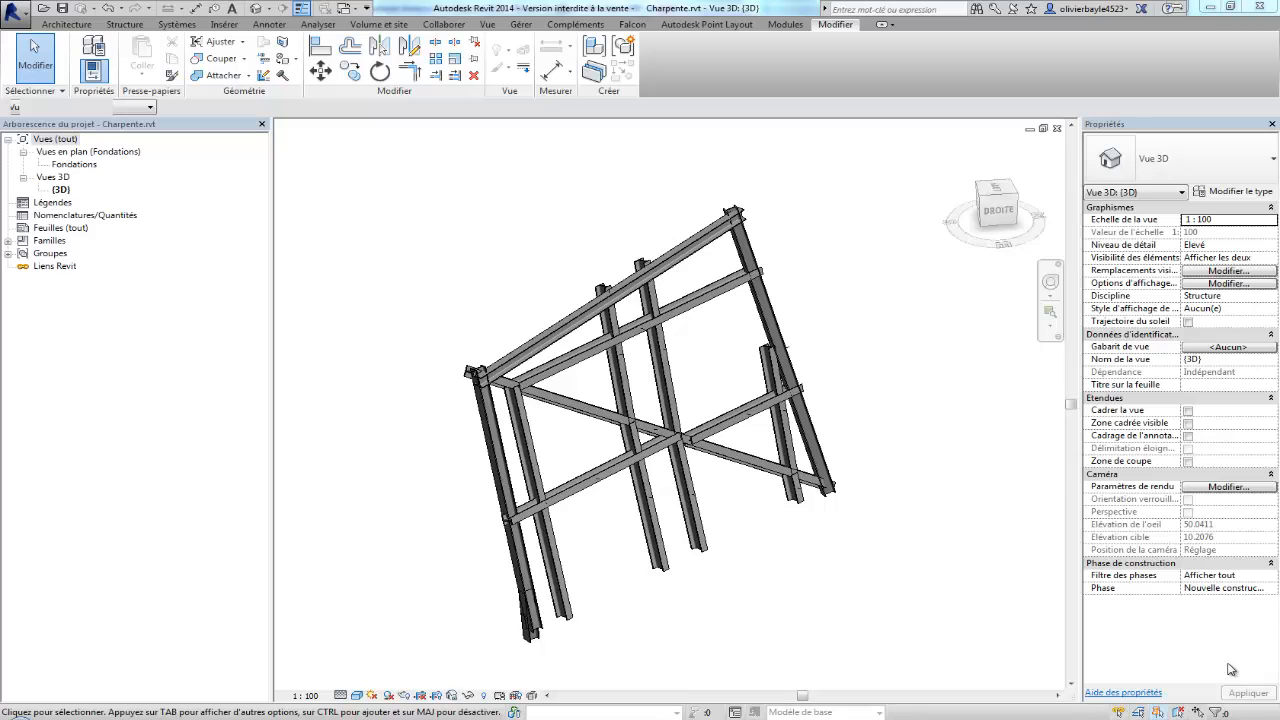
# Open the PRS_K family of the frame's upper sloped beam, examine its I-shaped profile, and close the family
pyautogui.click(682, 242)
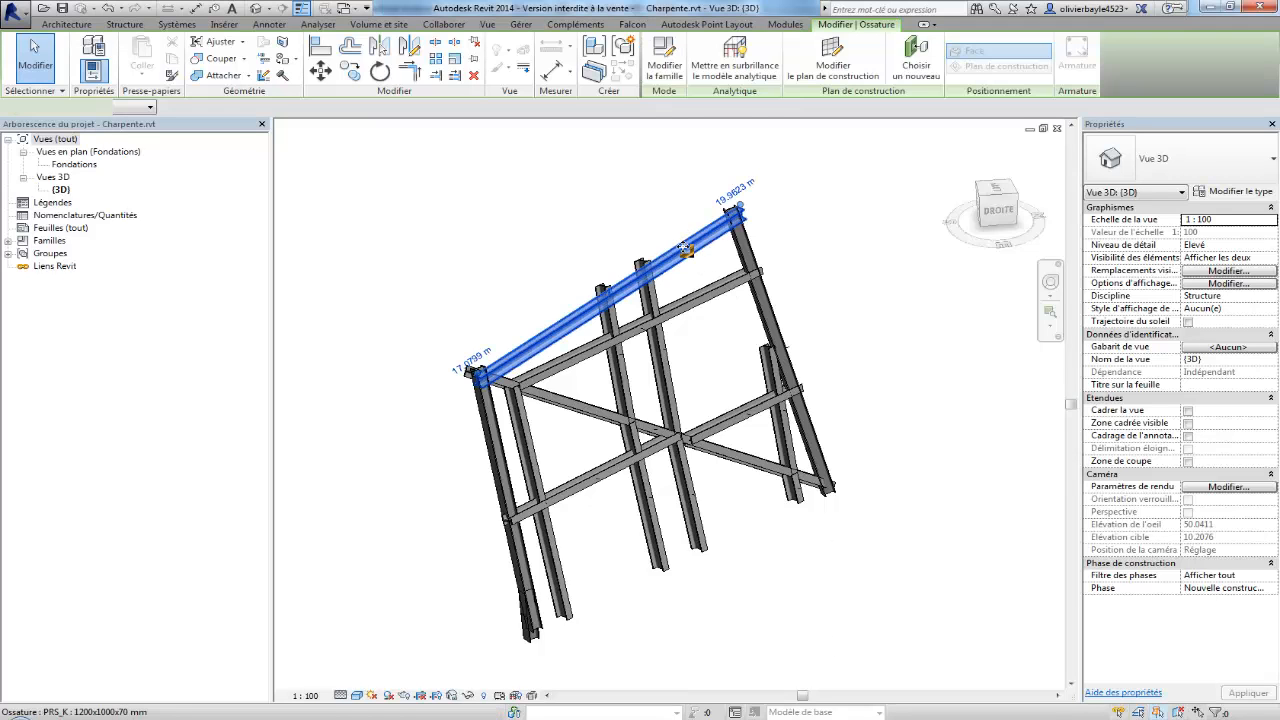
pyautogui.click(665, 64)
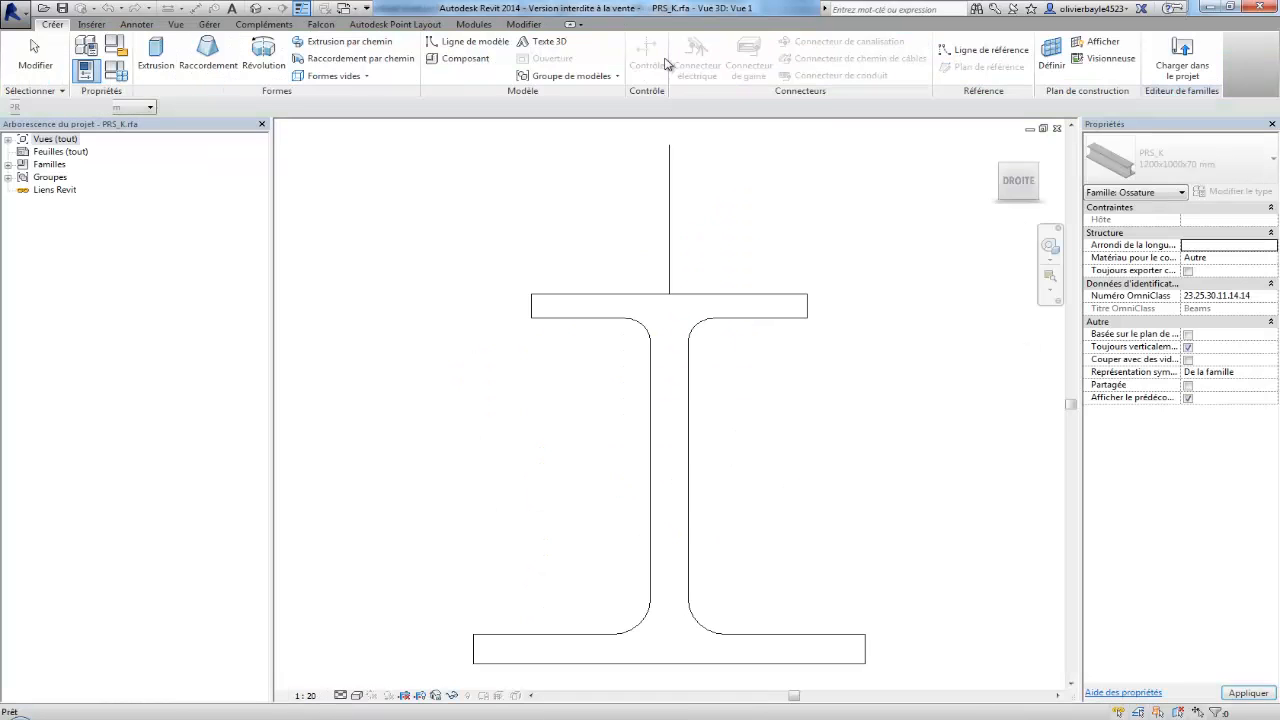
pyautogui.moveTo(645, 436); pyautogui.dragTo(599, 402, button='middle')
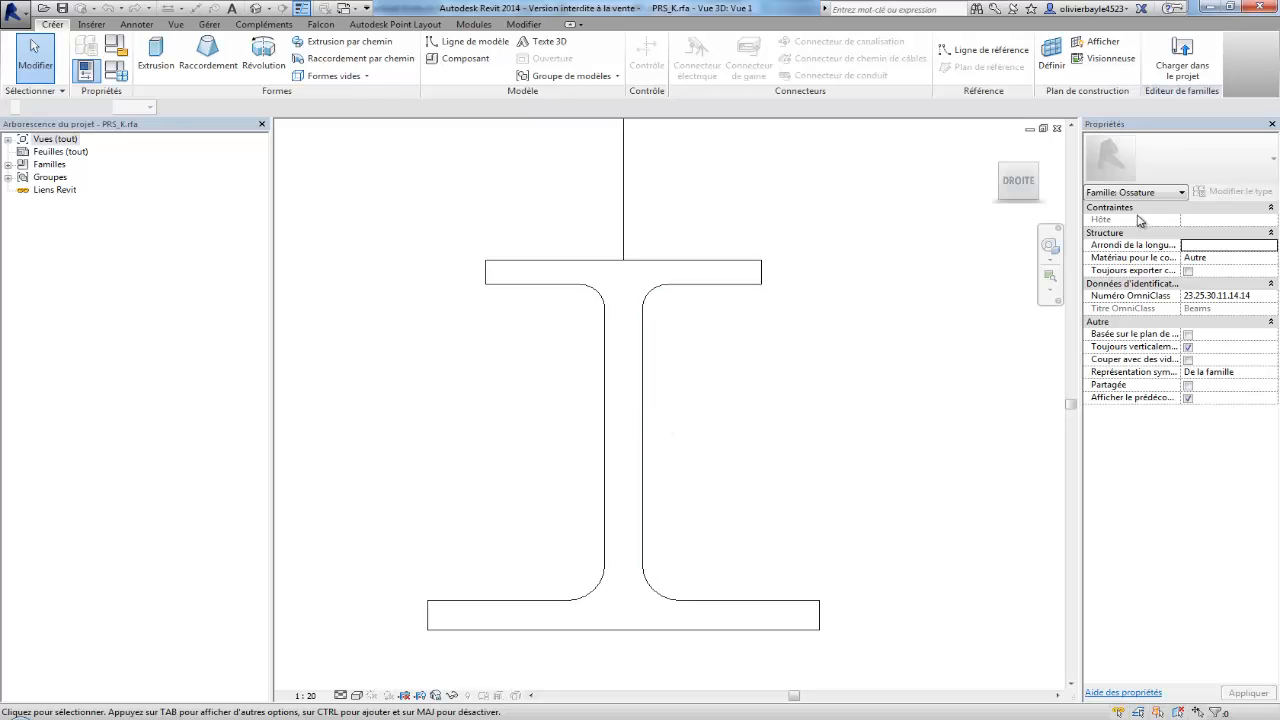
pyautogui.click(1056, 128)
pyautogui.click(677, 380)
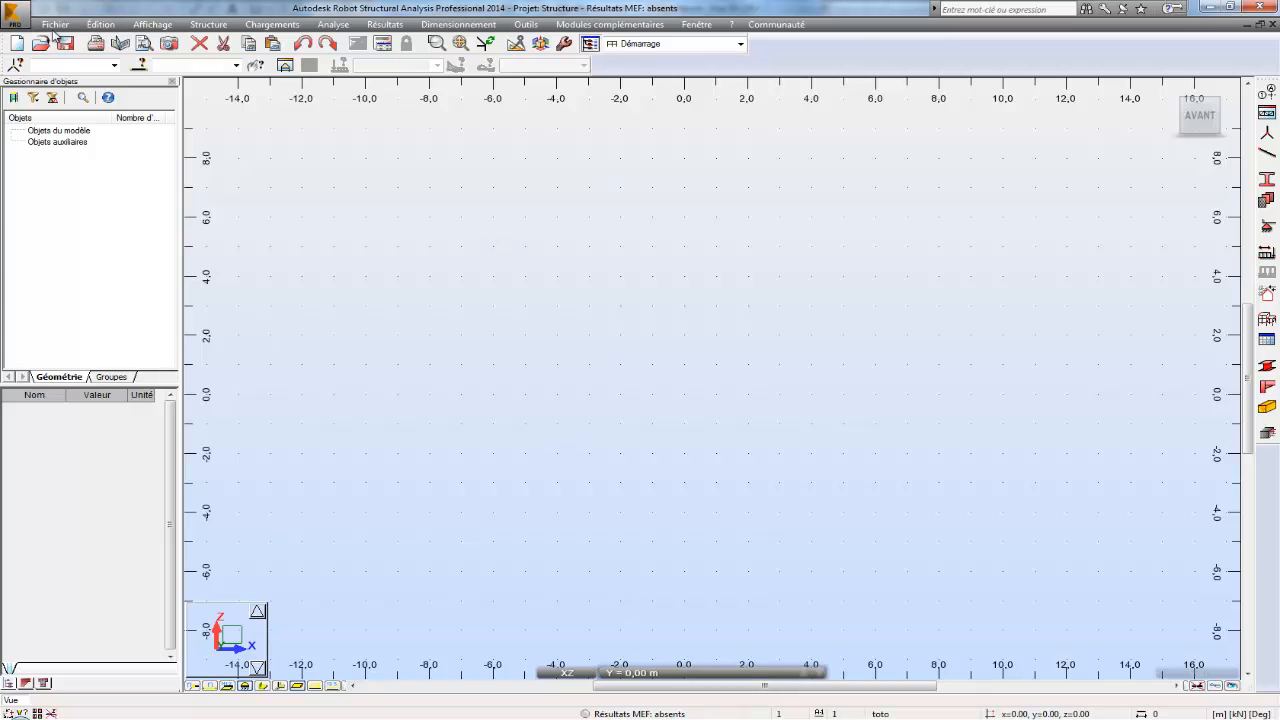
# Switch to Robot Structural Analysis and create a new section definition project
pyautogui.click(55, 24)
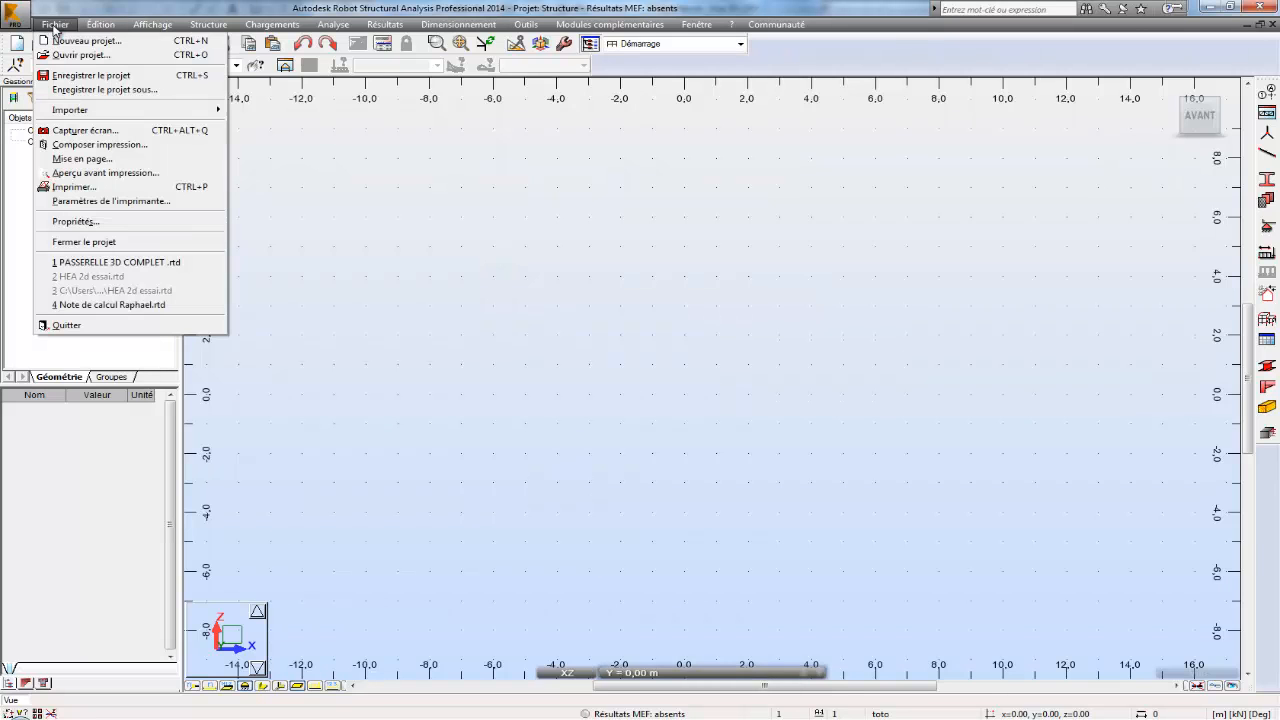
pyautogui.click(62, 41)
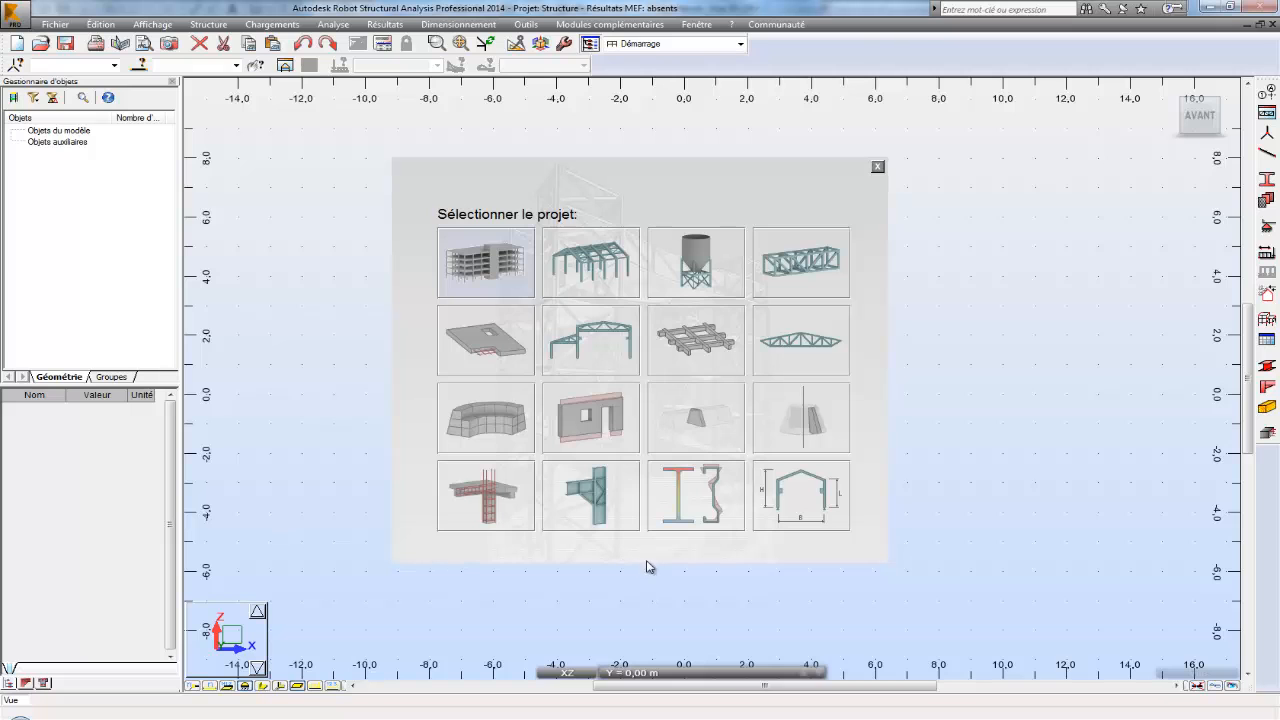
pyautogui.click(696, 496)
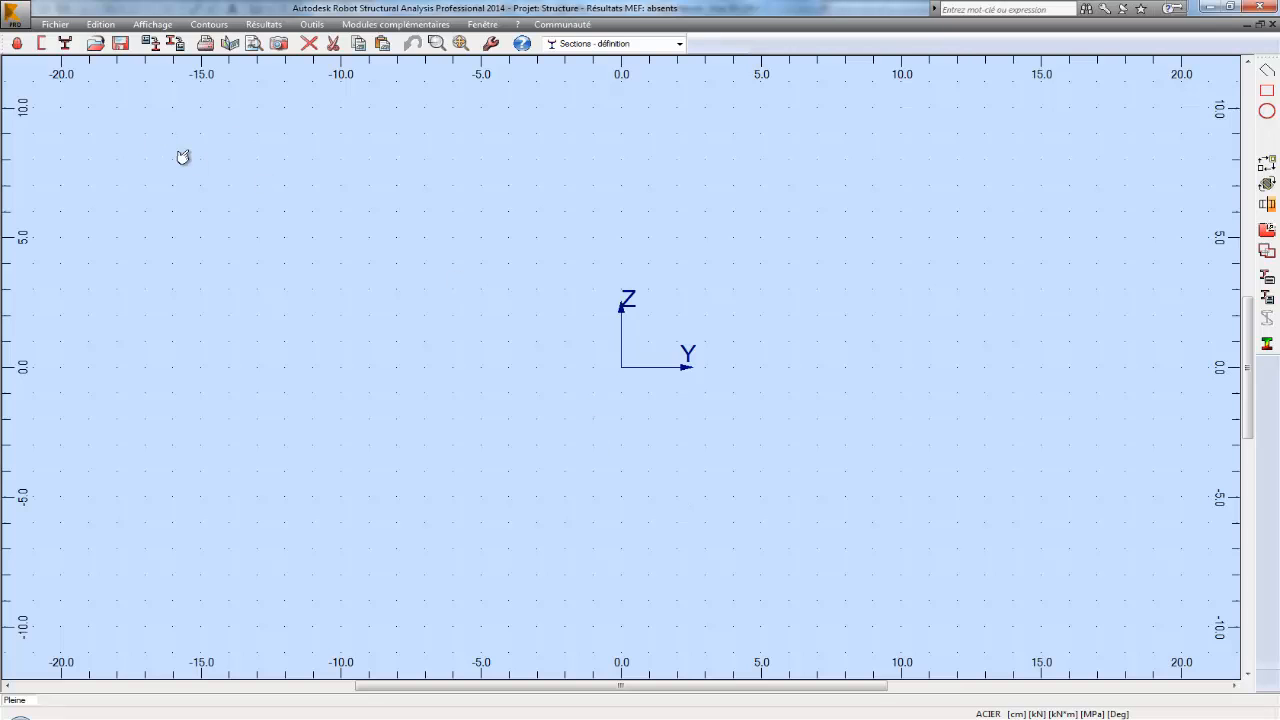
# Draw the upper flange as a rectangle from (-8; 5) to (13; 4) and the web from (2; 4) to (4; -16)
pyautogui.click(1267, 90)
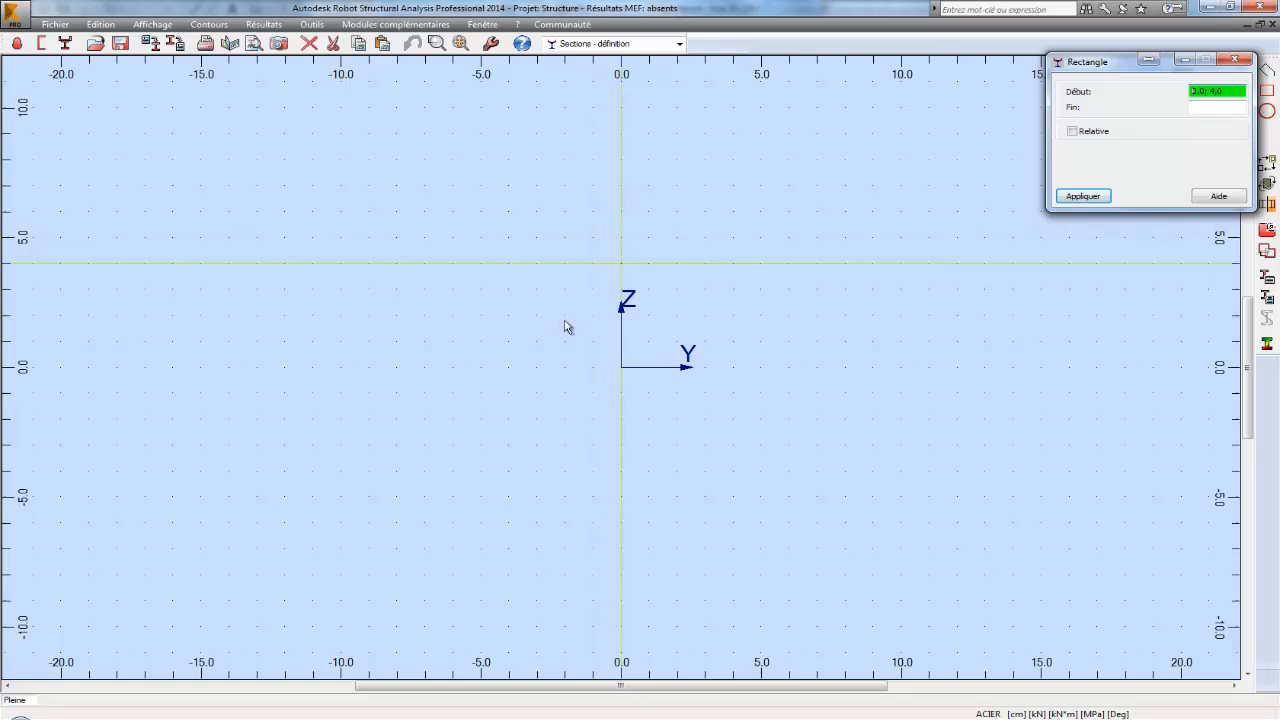
pyautogui.click(398, 238)
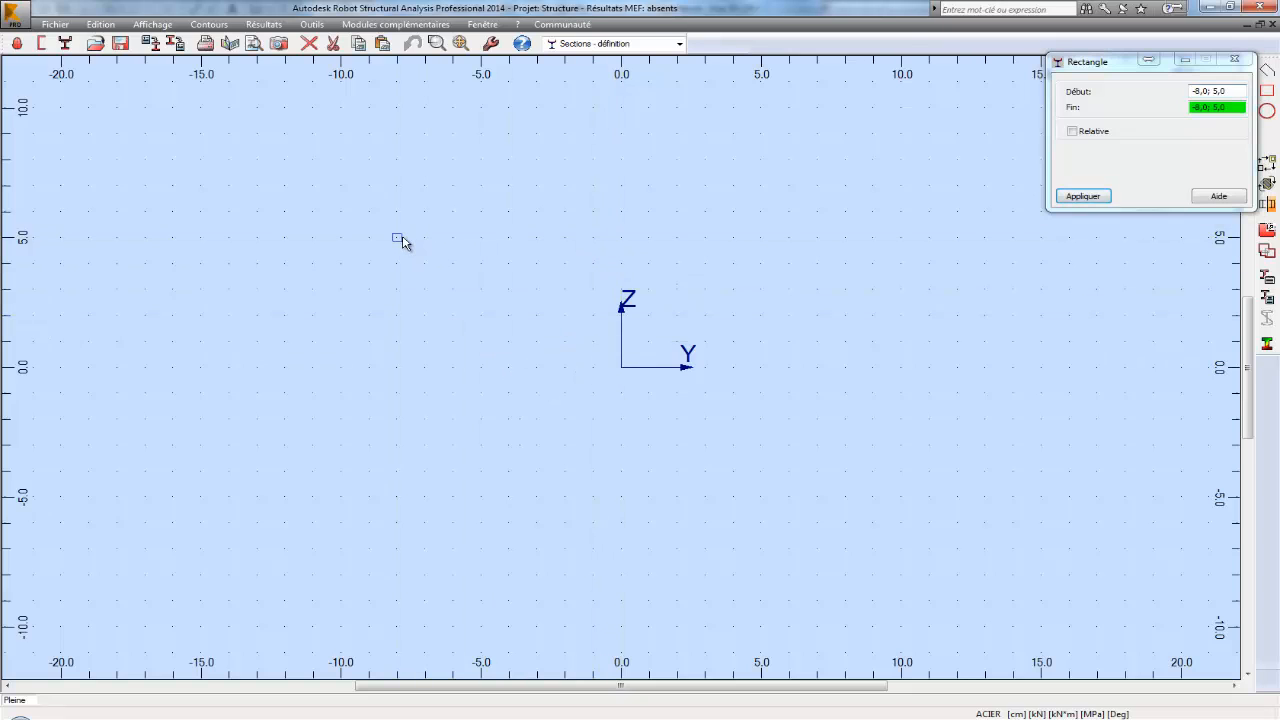
pyautogui.click(998, 277)
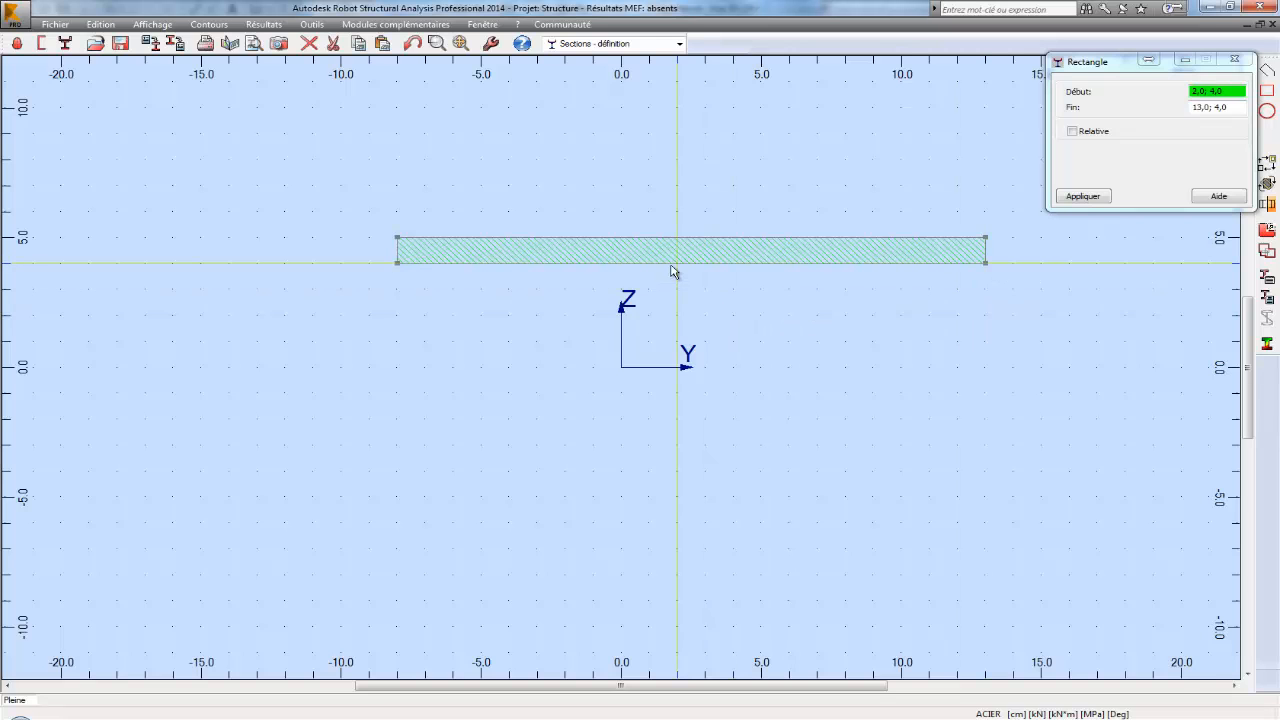
pyautogui.click(670, 265)
pyautogui.scroll(-2, 645, 292)
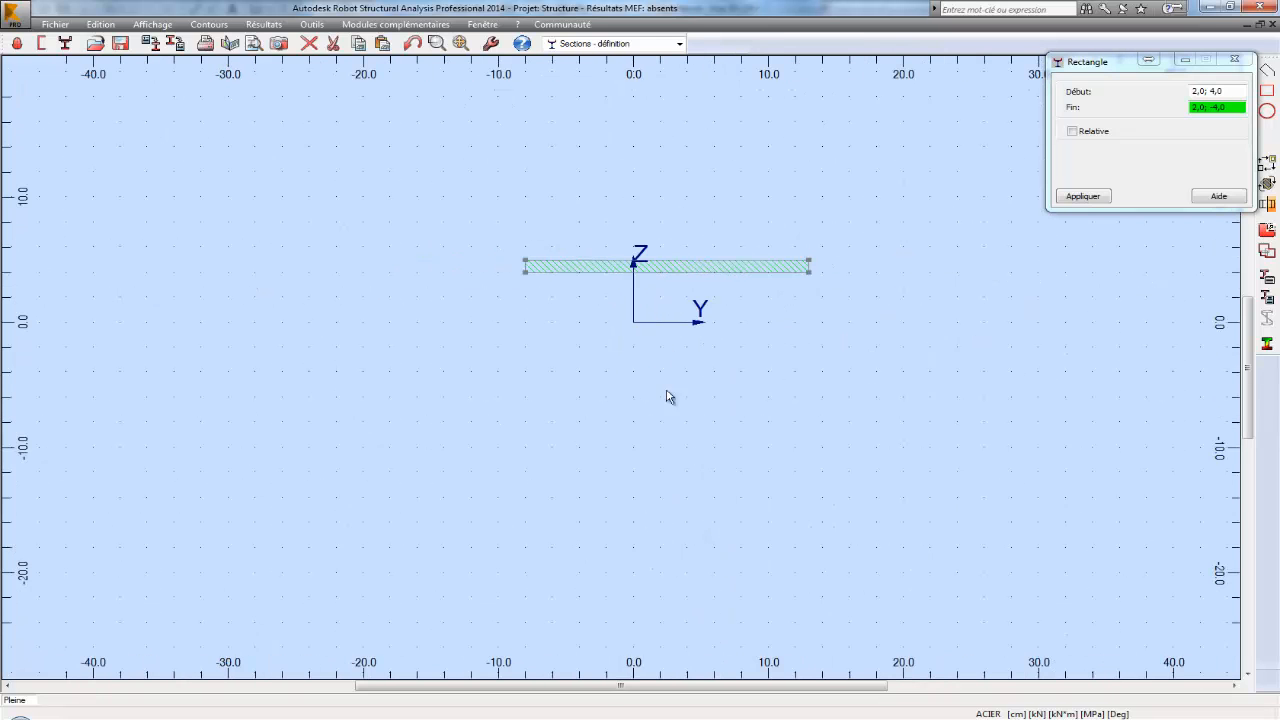
pyautogui.click(676, 540)
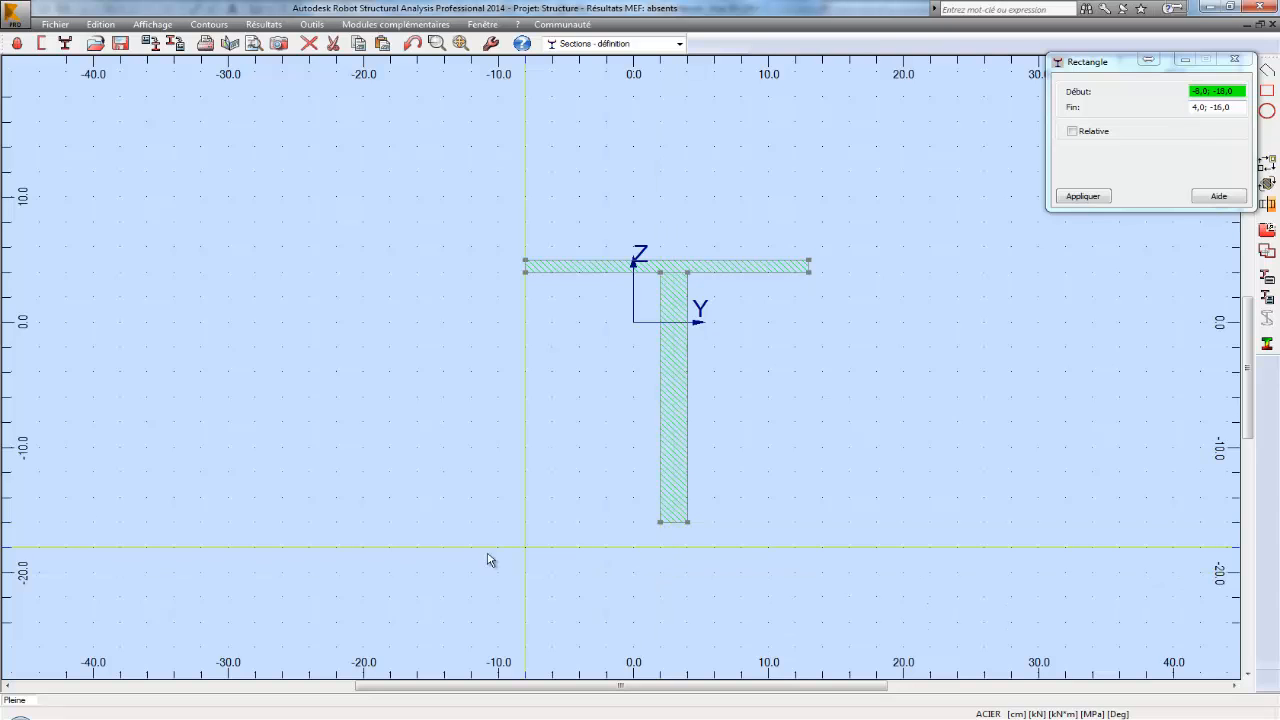
# Draw the lower flange as a rectangle from (-14; -16) to (20; -18) and finish the Rectangle command
pyautogui.click(447, 526)
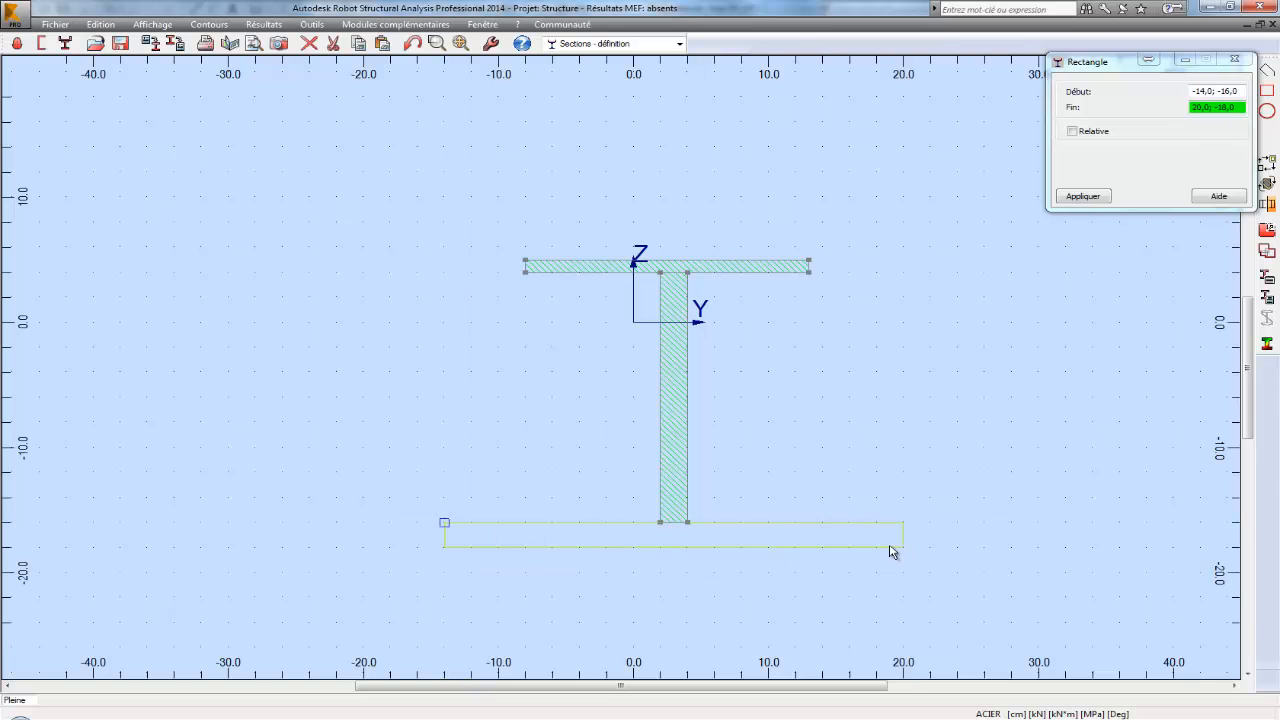
pyautogui.click(901, 547)
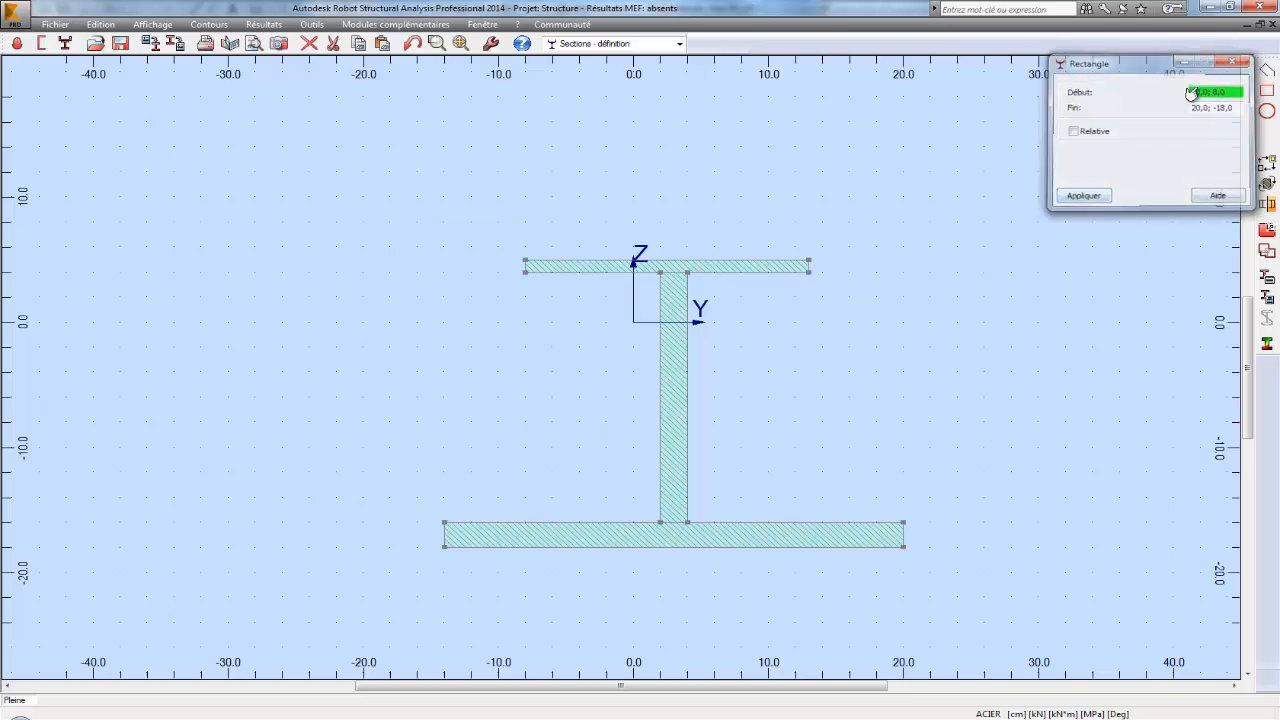
pyautogui.click(1234, 60)
# Merge the flanges and web into a single contour and calculate the section's geometric properties
pyautogui.moveTo(320, 226); pyautogui.dragTo(1006, 618)
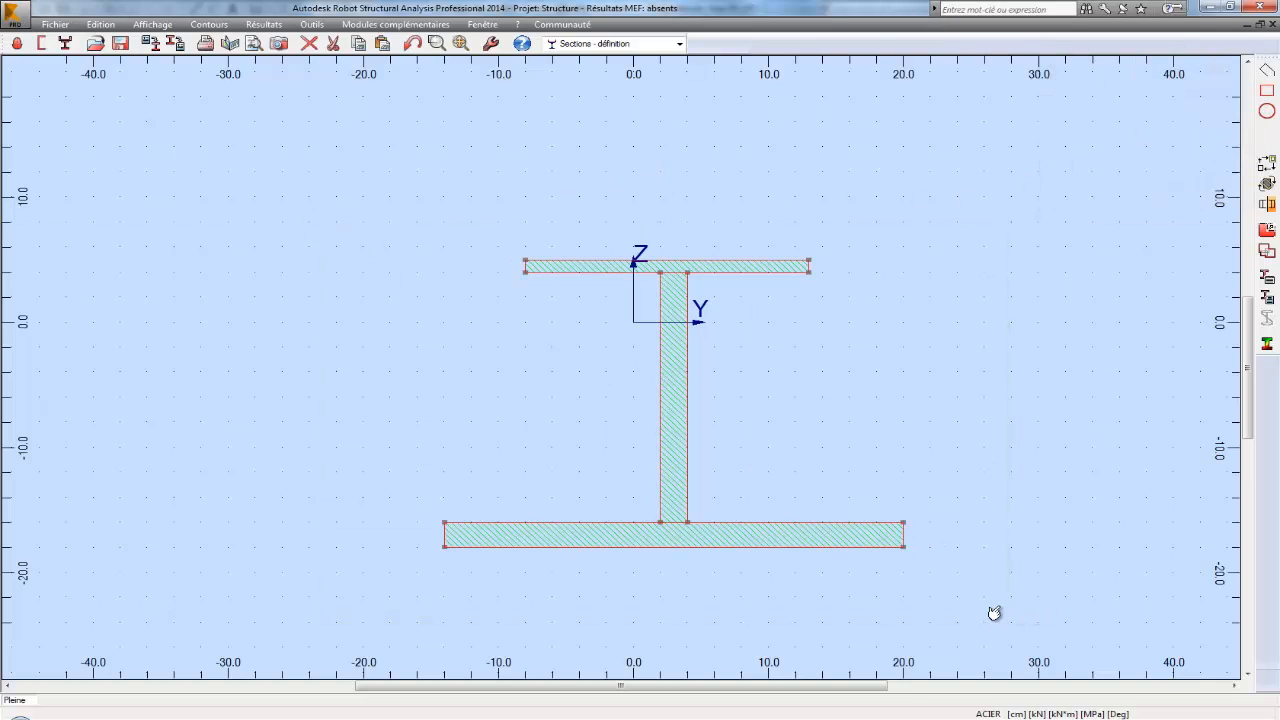
pyautogui.click(1267, 253)
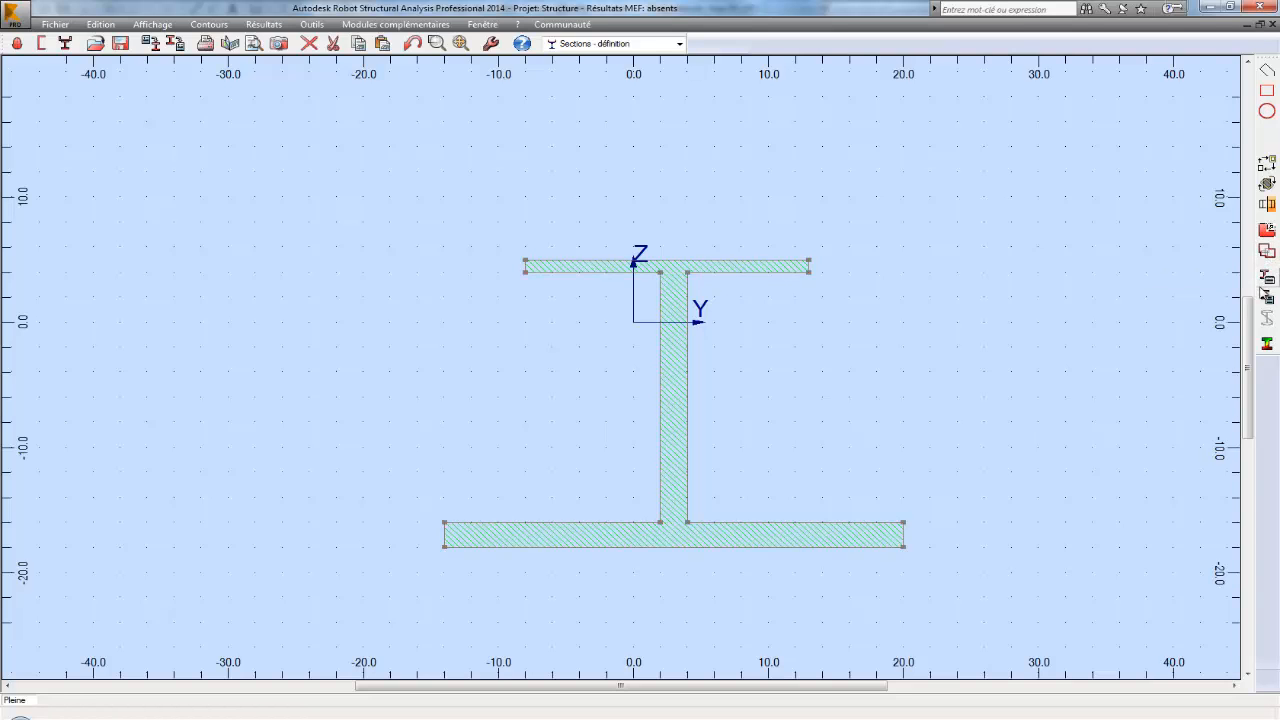
pyautogui.click(1267, 280)
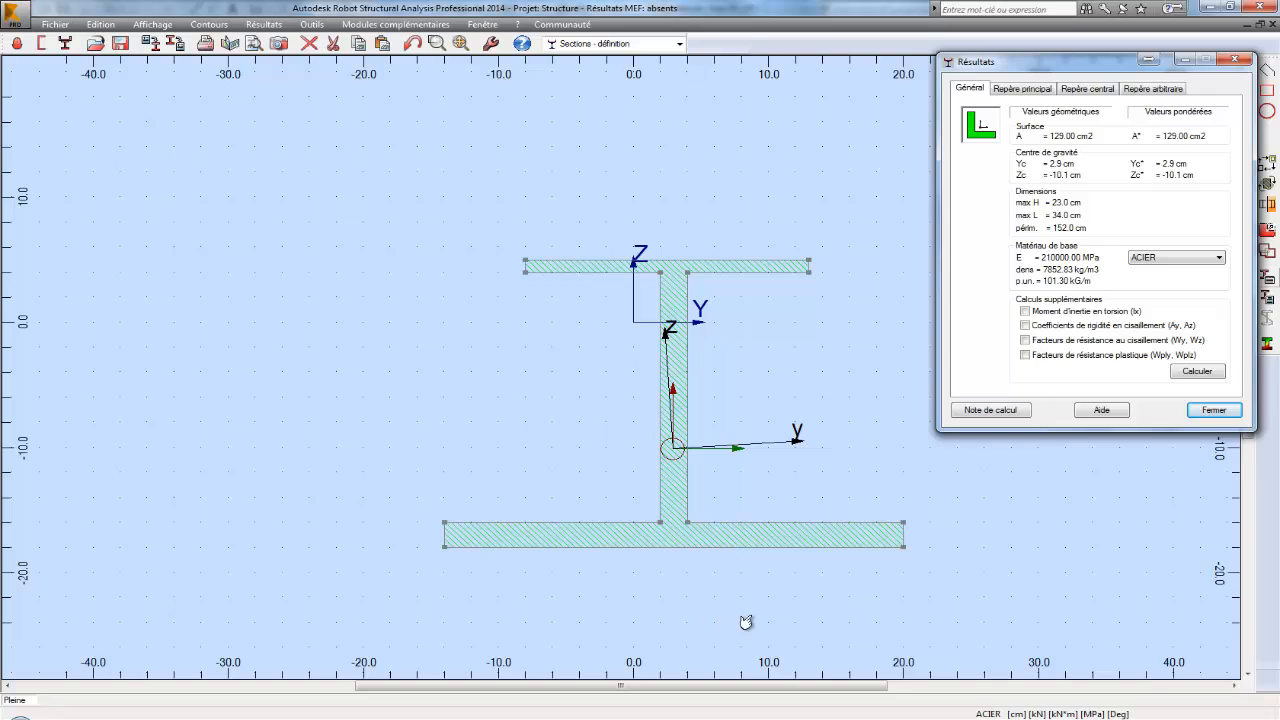
pyautogui.click(1236, 60)
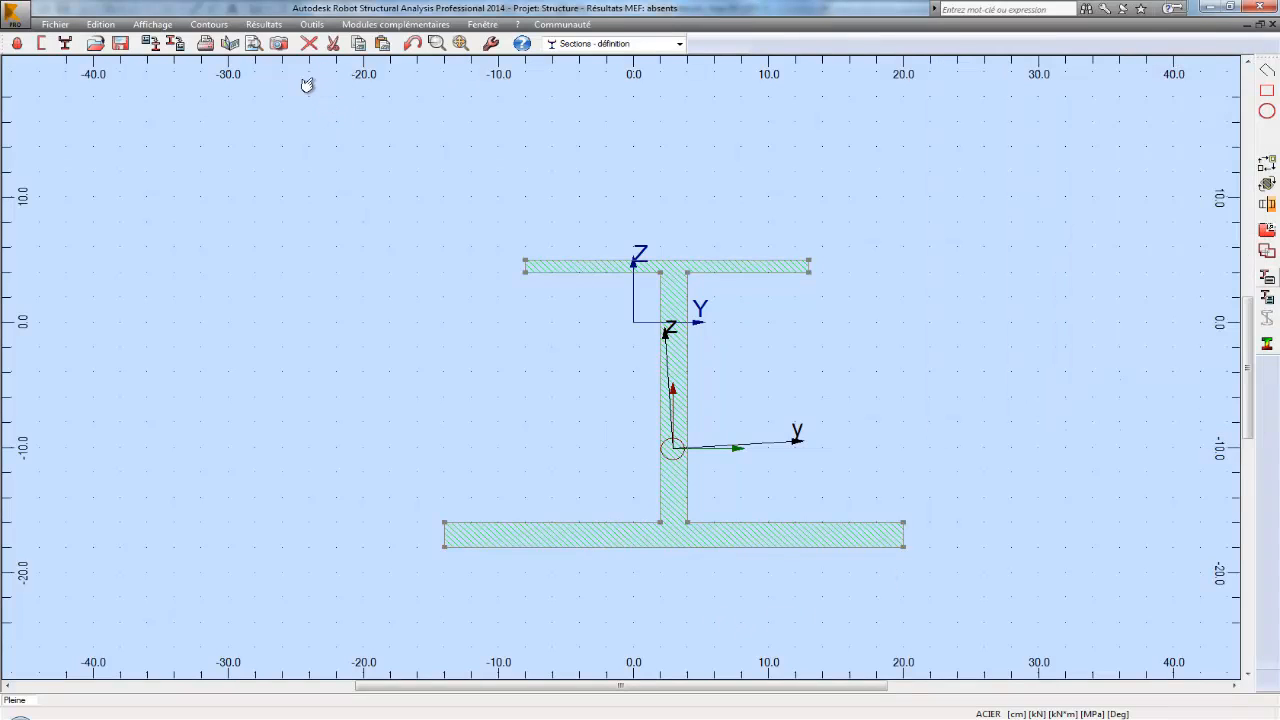
# Save the section to the Utilisateur catalogue with the name BIM and Dimension 1 set to 1
pyautogui.click(175, 44)
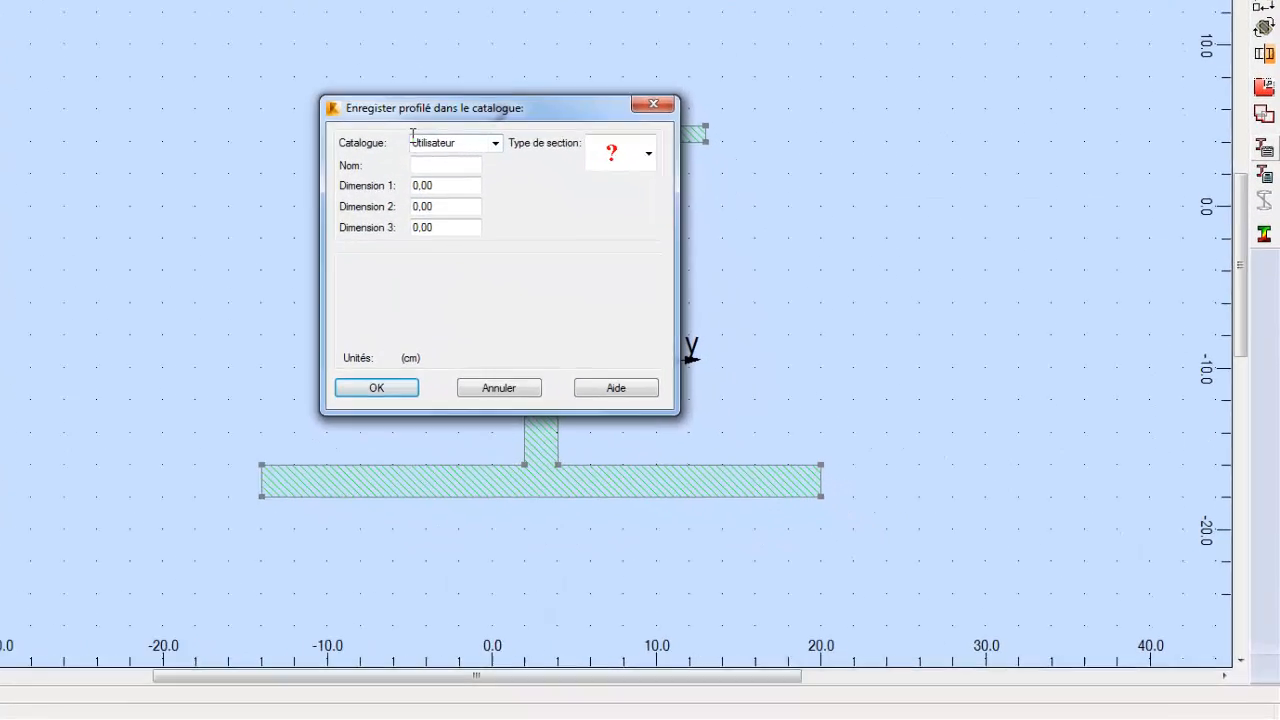
pyautogui.click(380, 110)
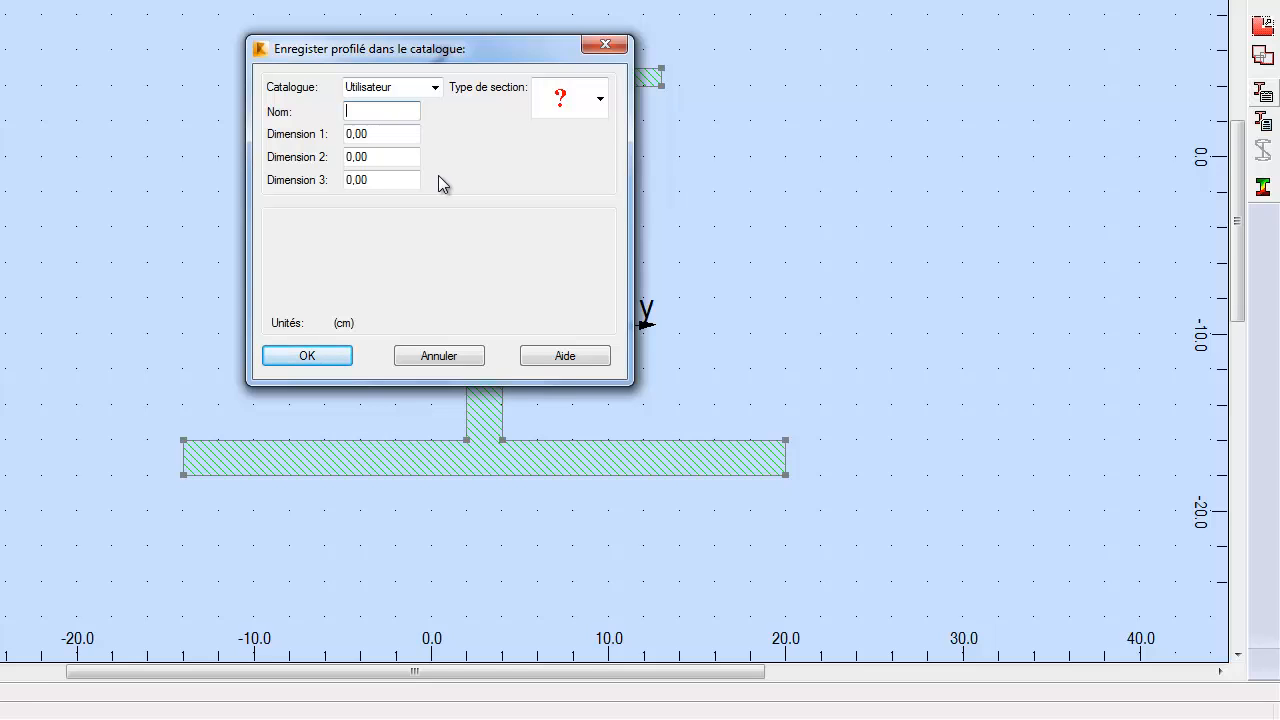
pyautogui.write('BIM')
pyautogui.click(310, 357)
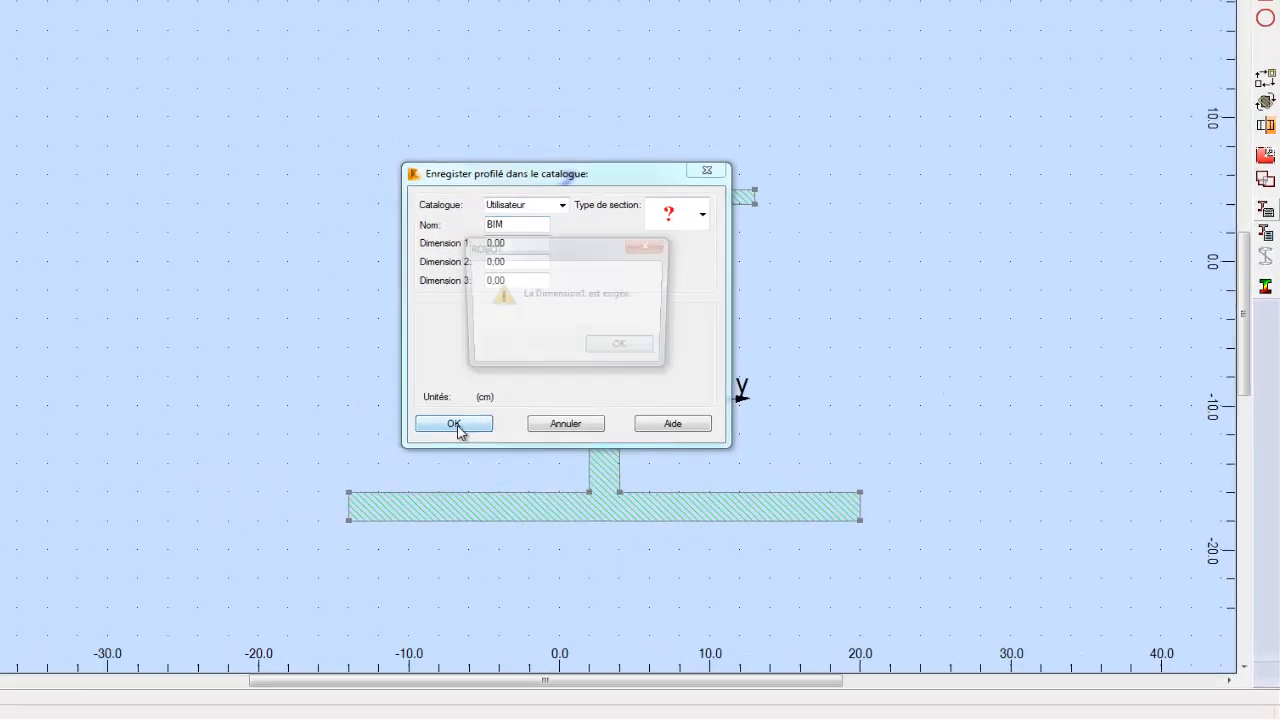
pyautogui.click(620, 343)
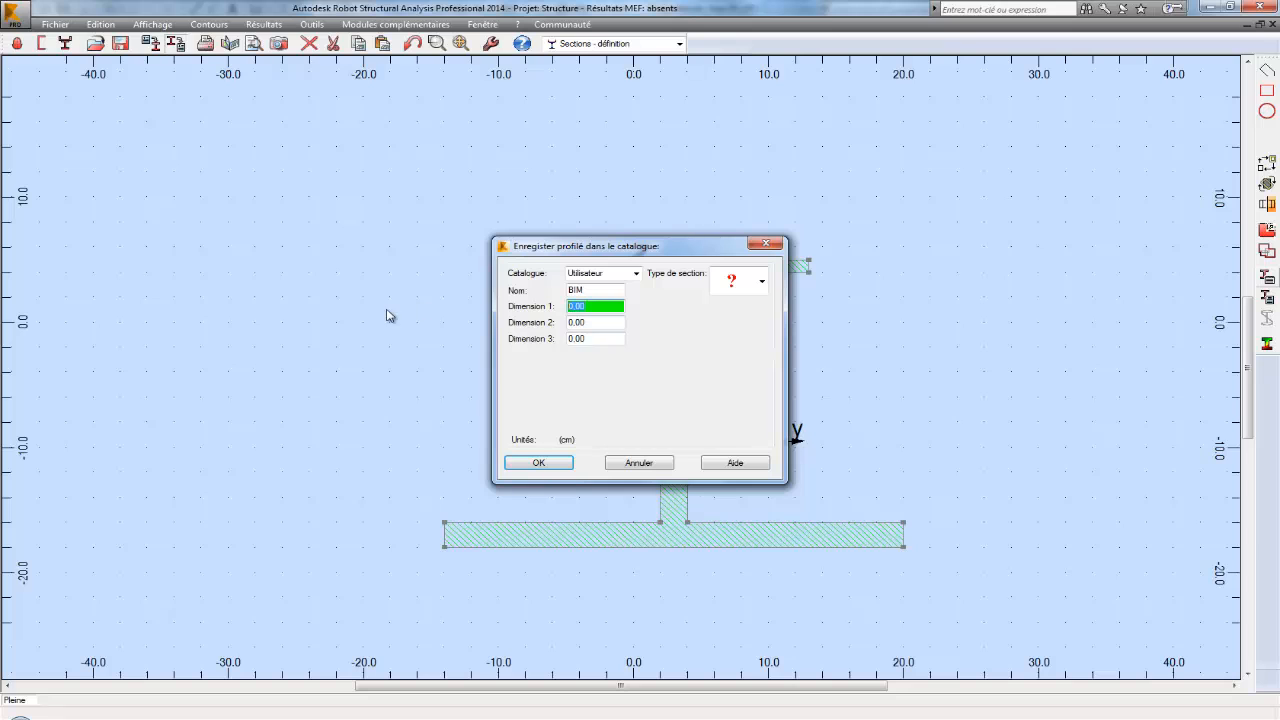
pyautogui.write('1')
pyautogui.click(556, 466)
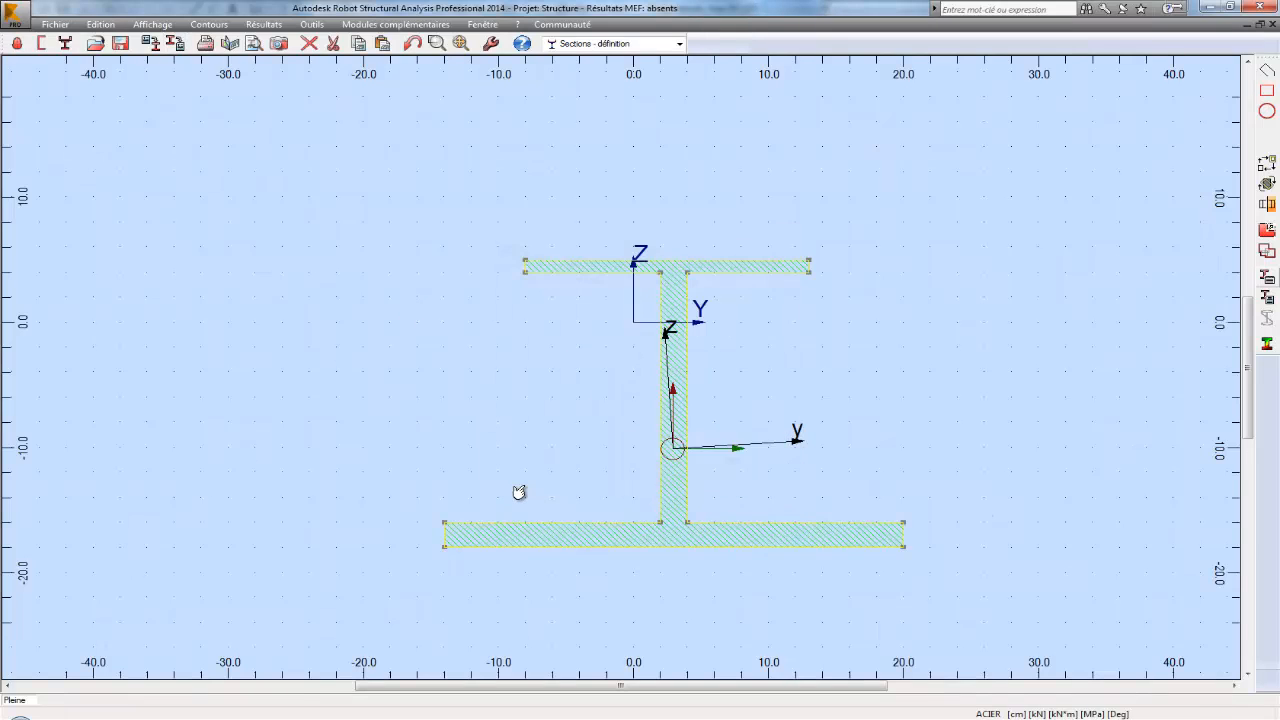
pyautogui.click(493, 485)
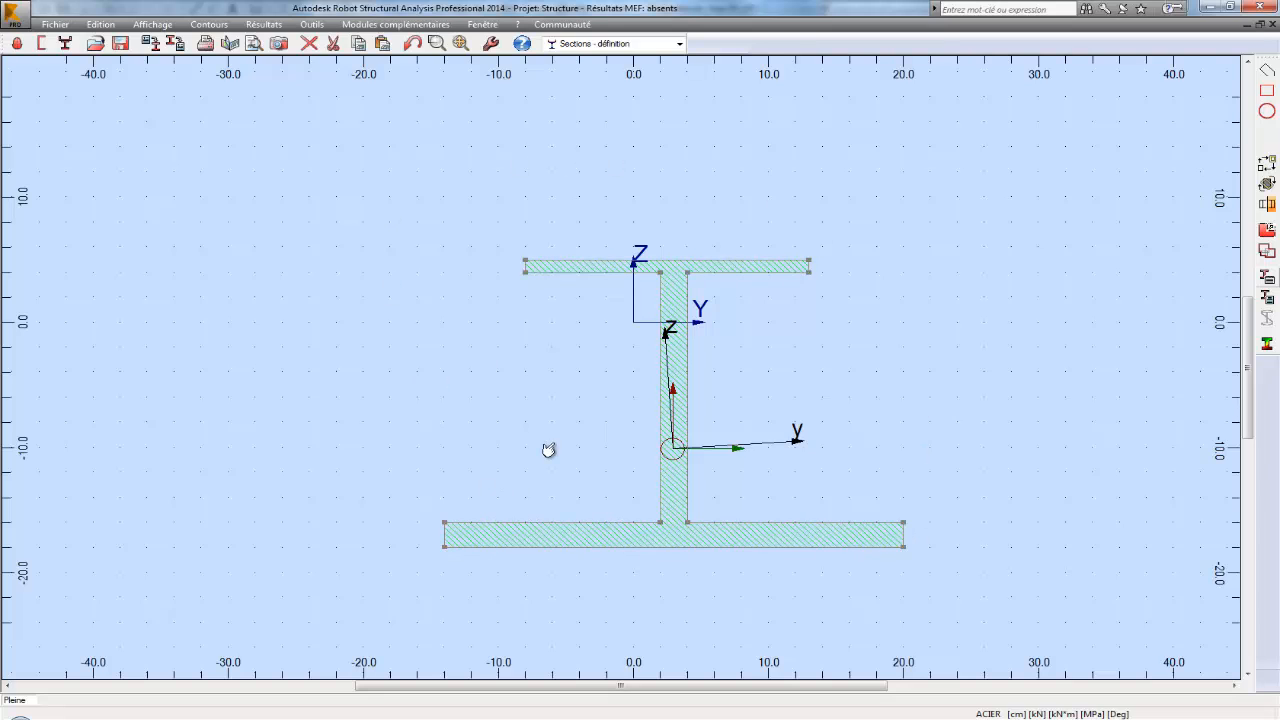
# Open the ruserpro.xml user catalogue in the section database and select the BIM profile
pyautogui.click(491, 43)
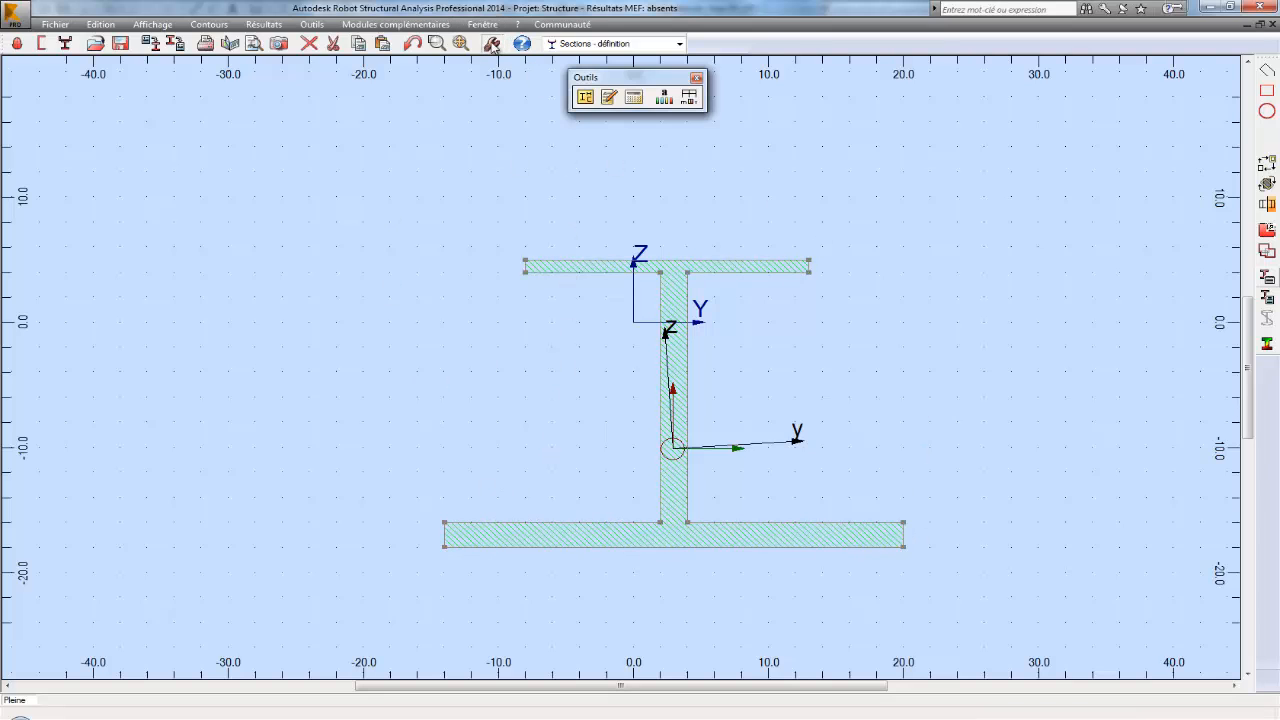
pyautogui.click(585, 96)
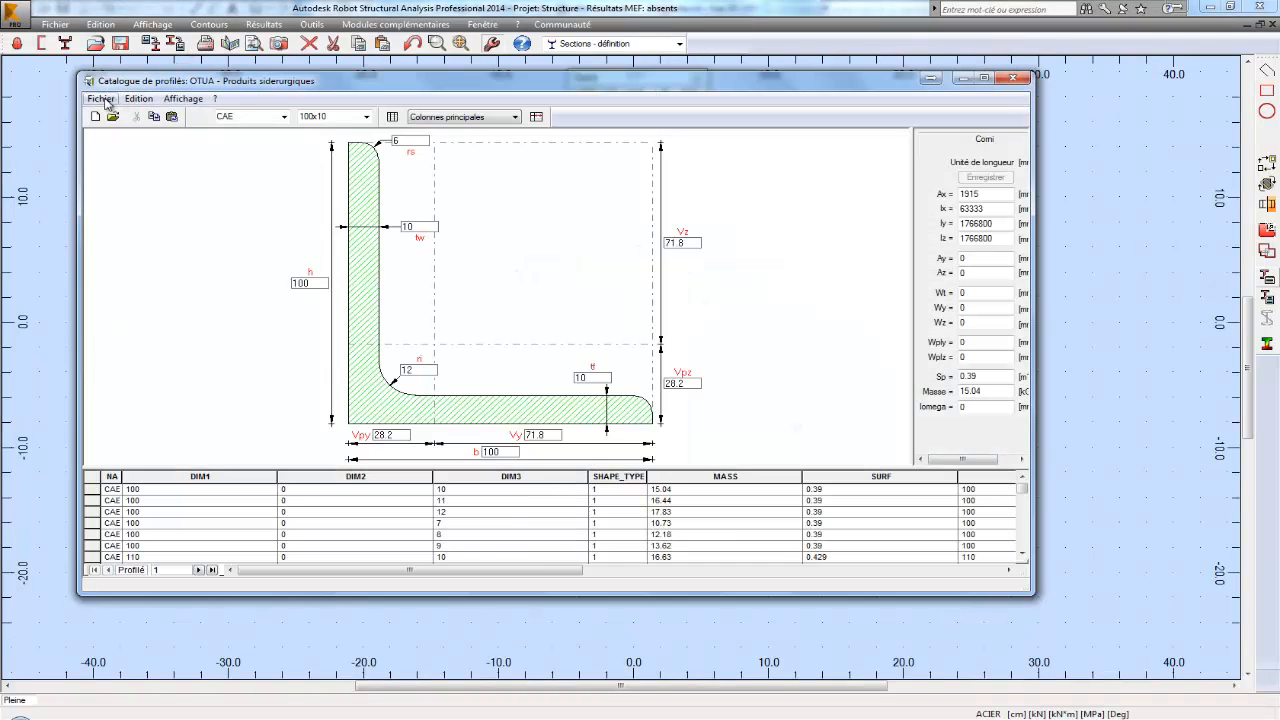
pyautogui.click(100, 98)
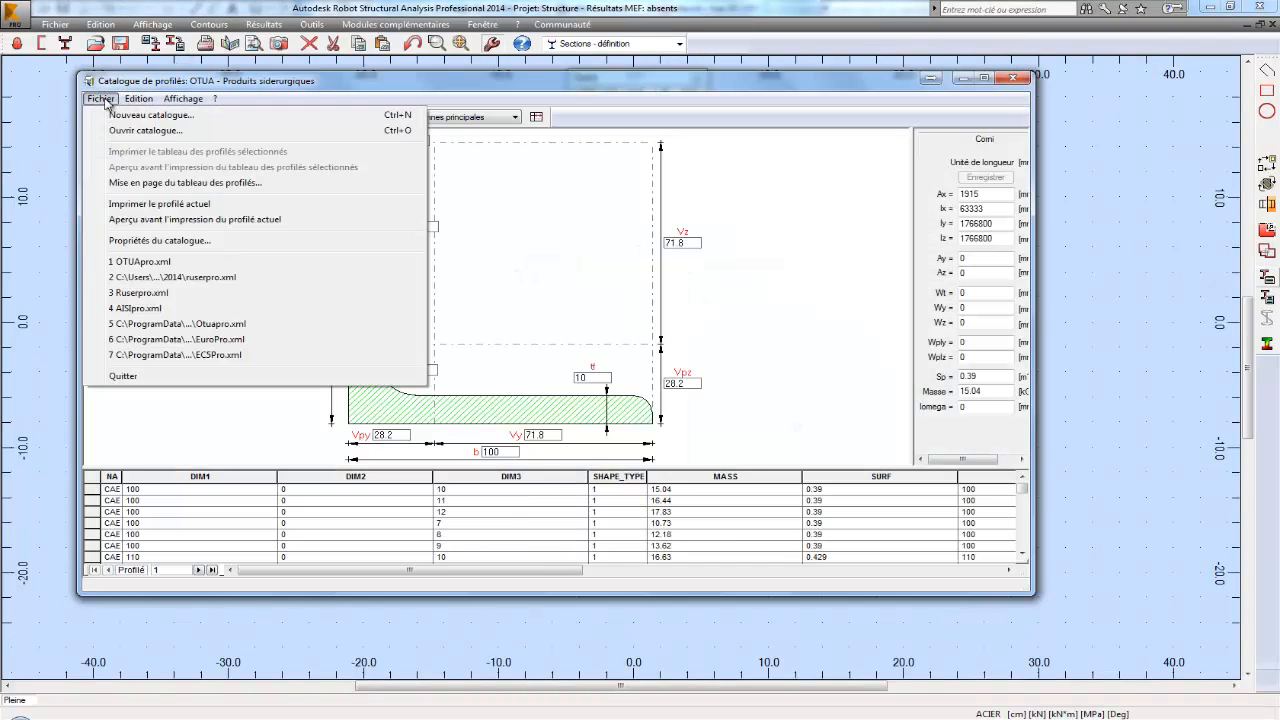
pyautogui.click(152, 278)
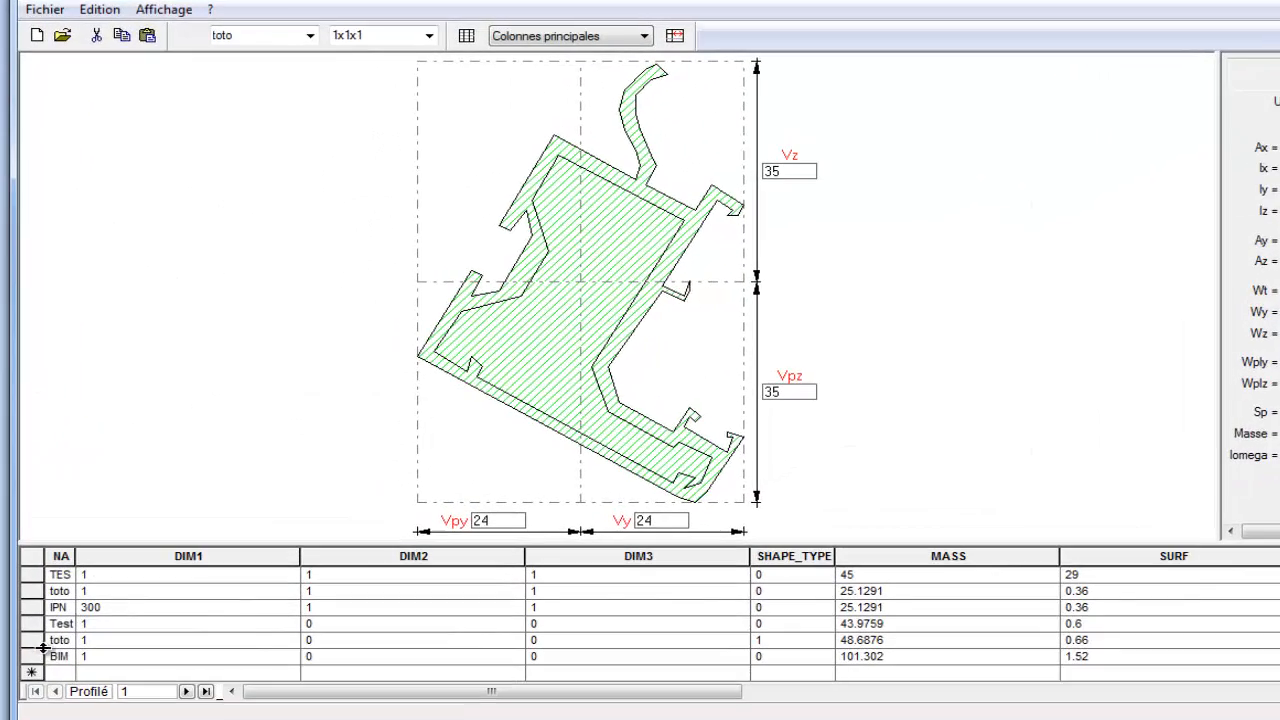
pyautogui.click(35, 656)
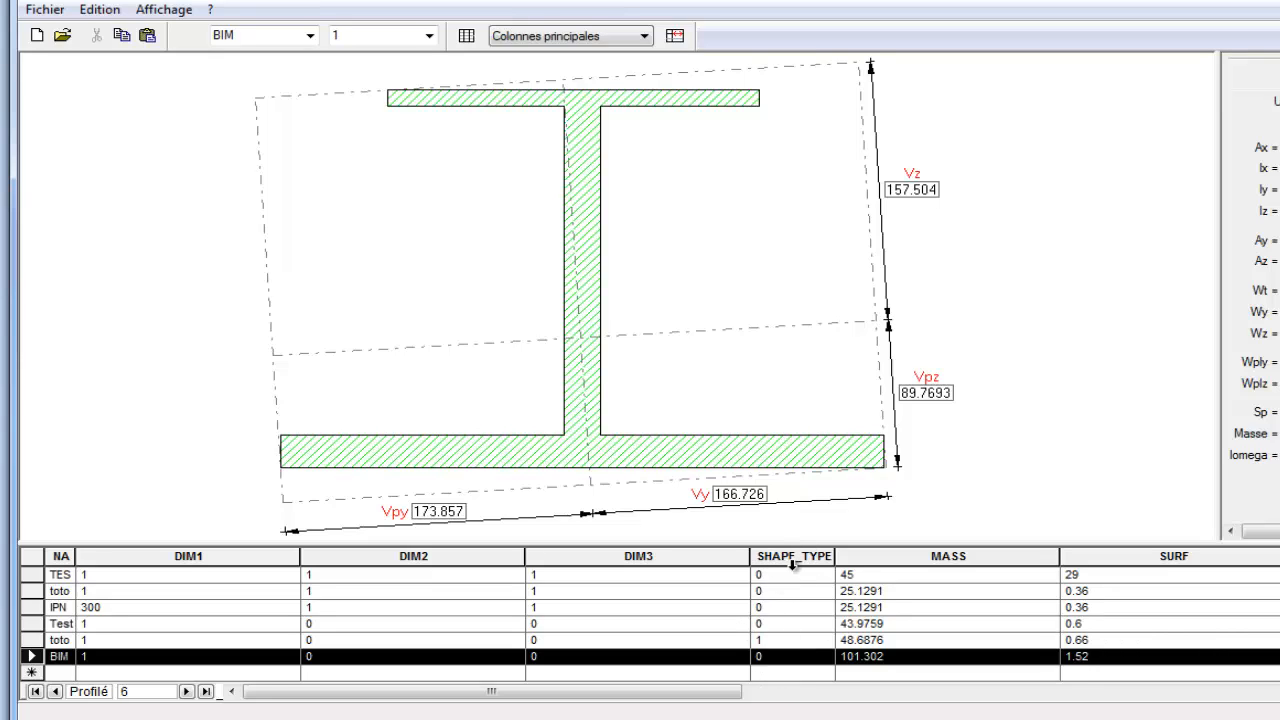
# Set the BIM profile's SHAPE_TYPE to 1 and close the catalogue
pyautogui.click(777, 659)
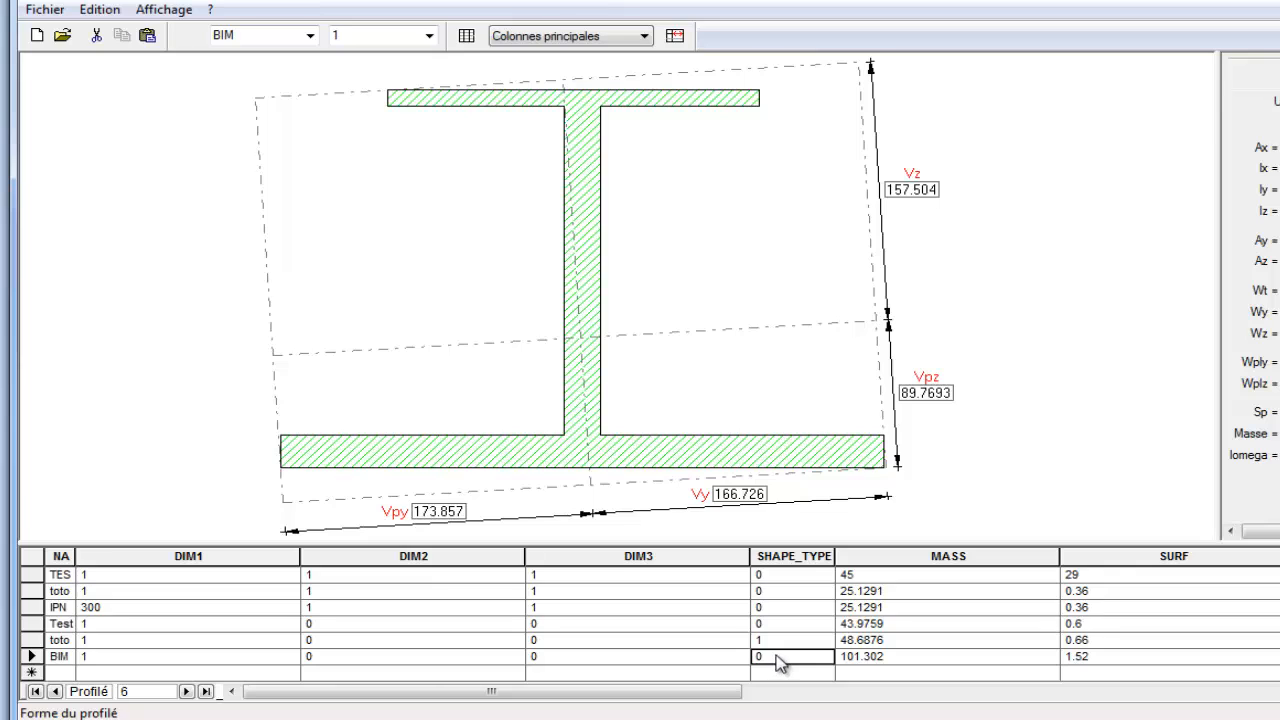
pyautogui.write('1')
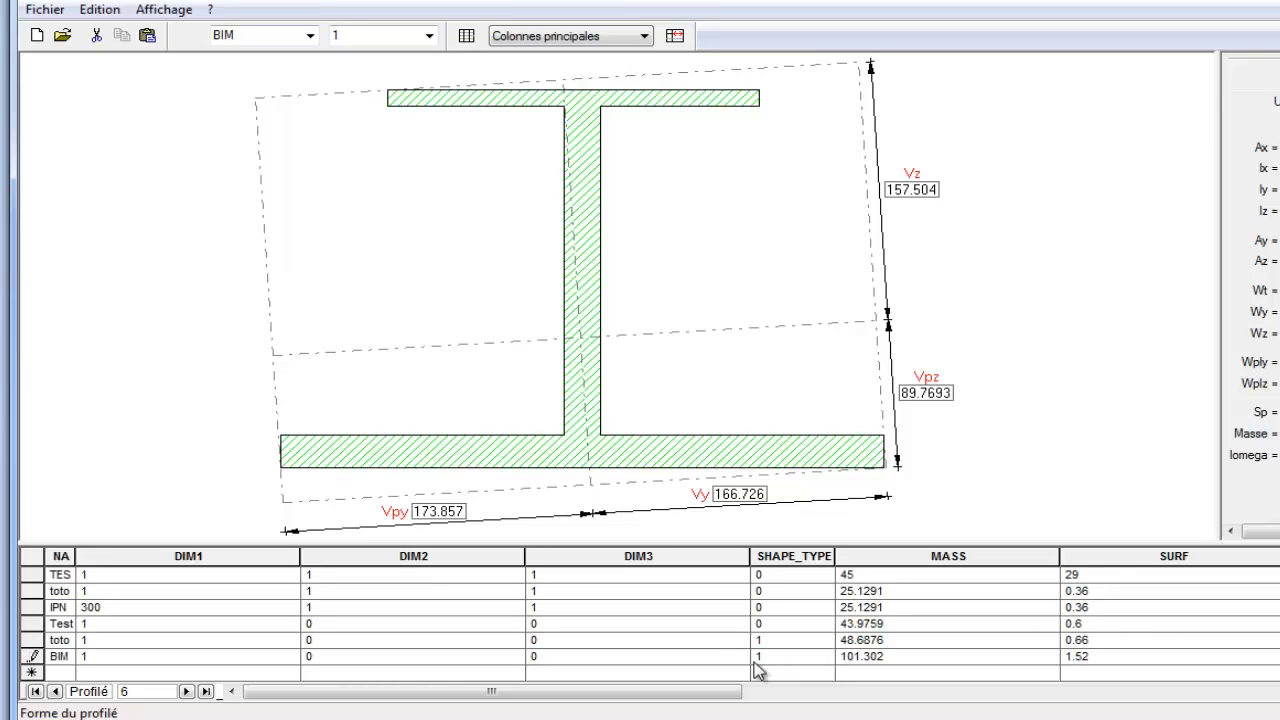
pyautogui.click(780, 640)
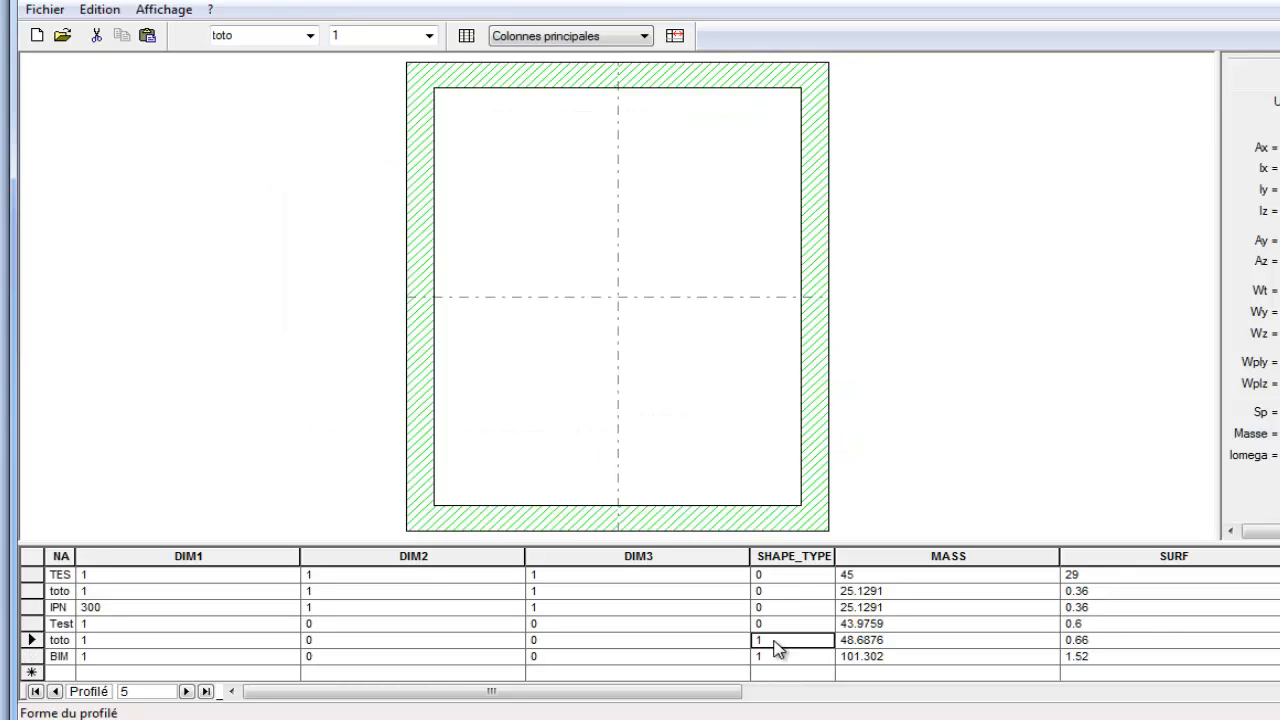
pyautogui.click(775, 656)
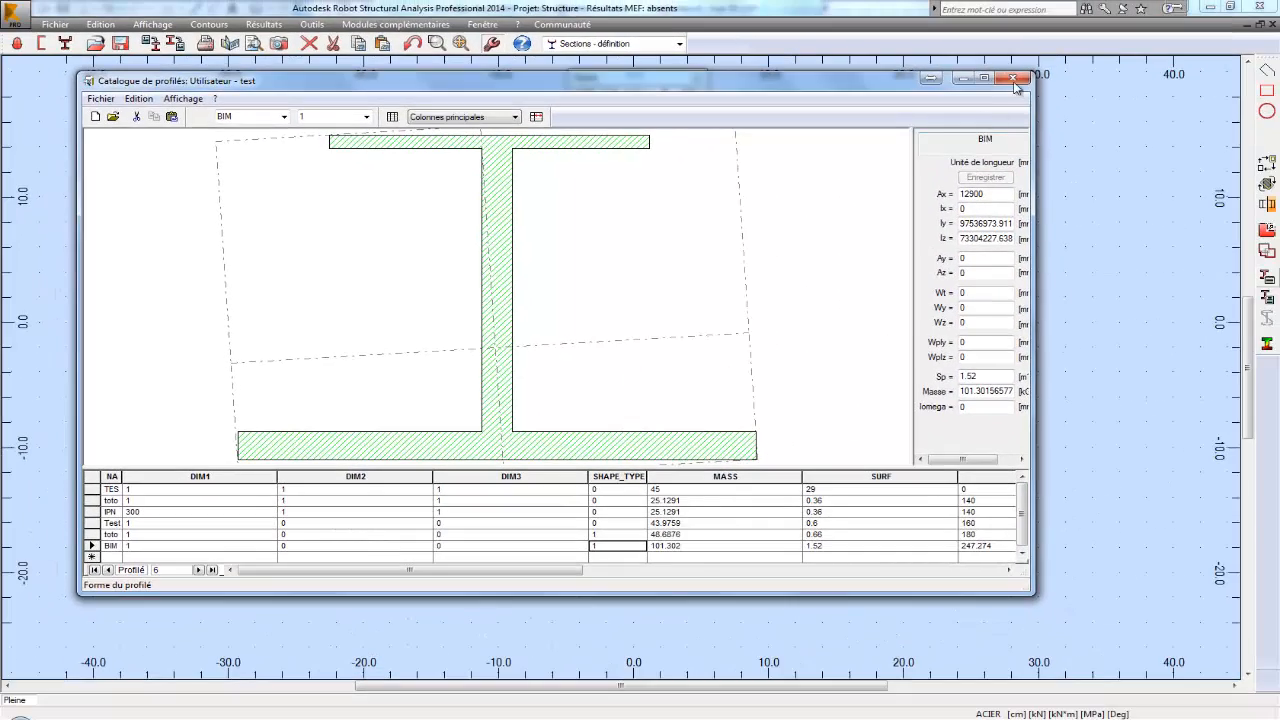
pyautogui.click(1013, 80)
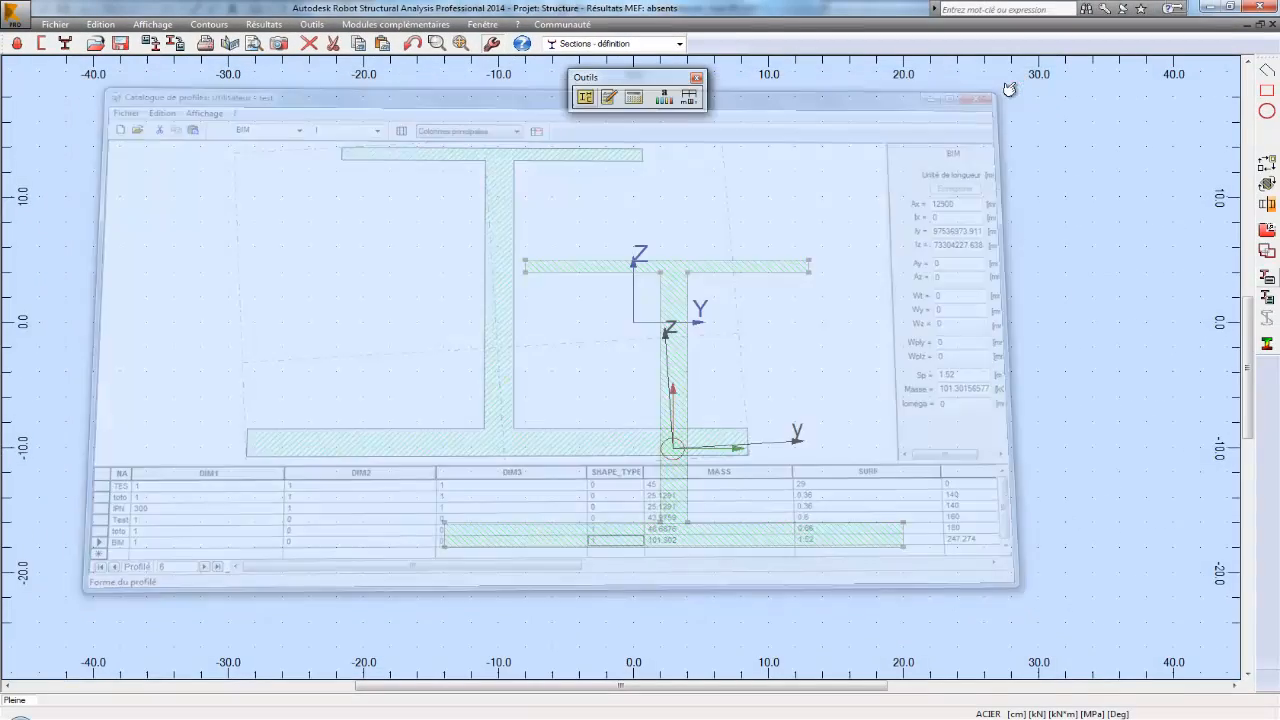
# Reopen the ruserpro.xml user catalogue, check the BIM profile's SHAPE_TYPE value, and close the catalogue
pyautogui.click(586, 97)
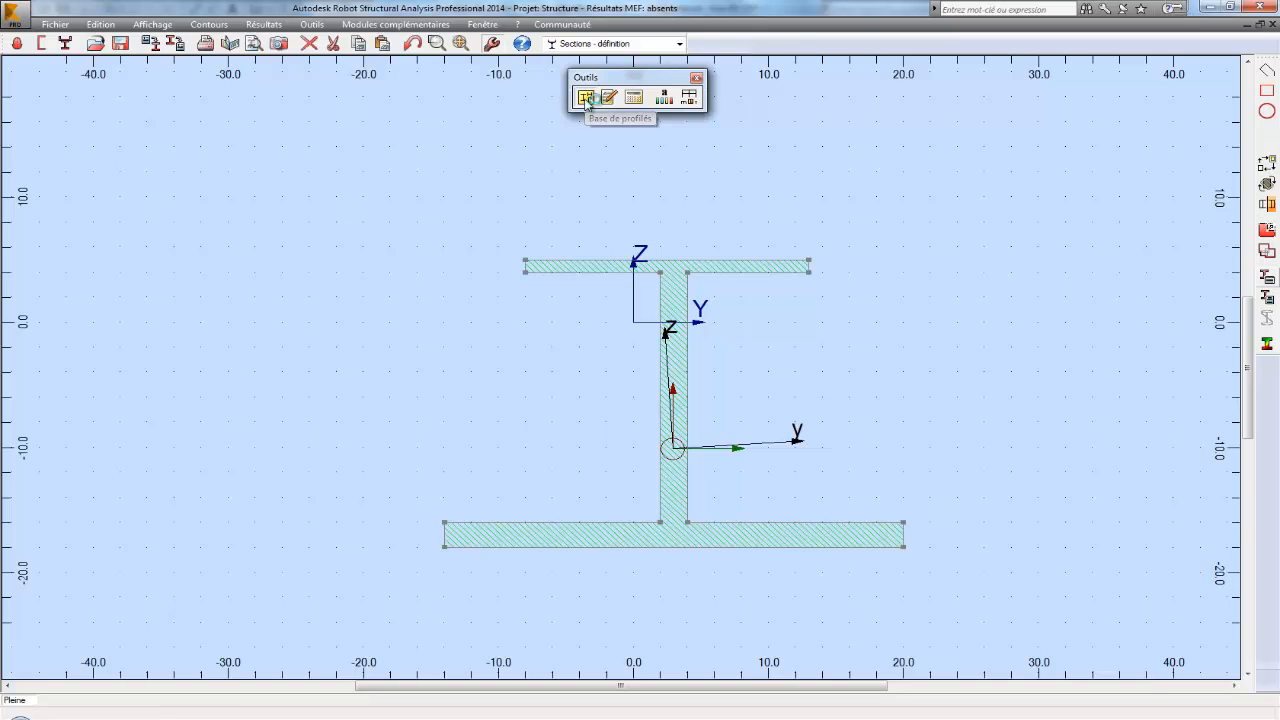
pyautogui.click(104, 100)
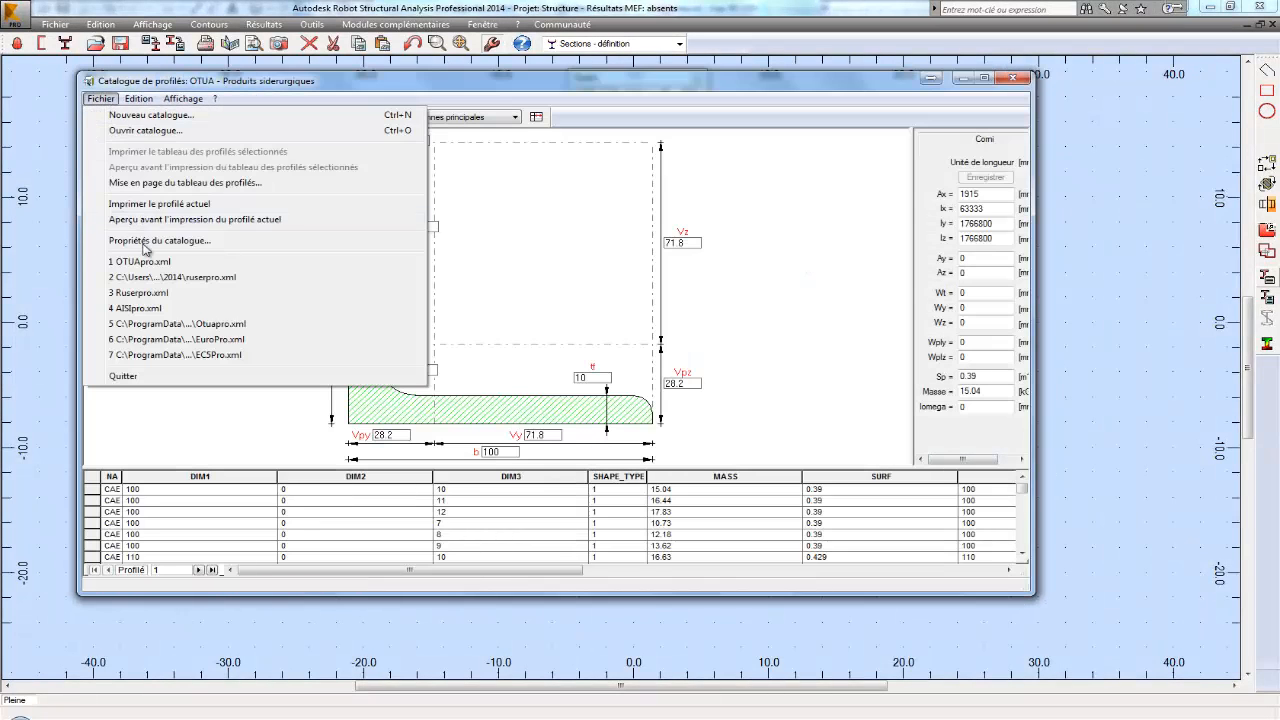
pyautogui.click(150, 277)
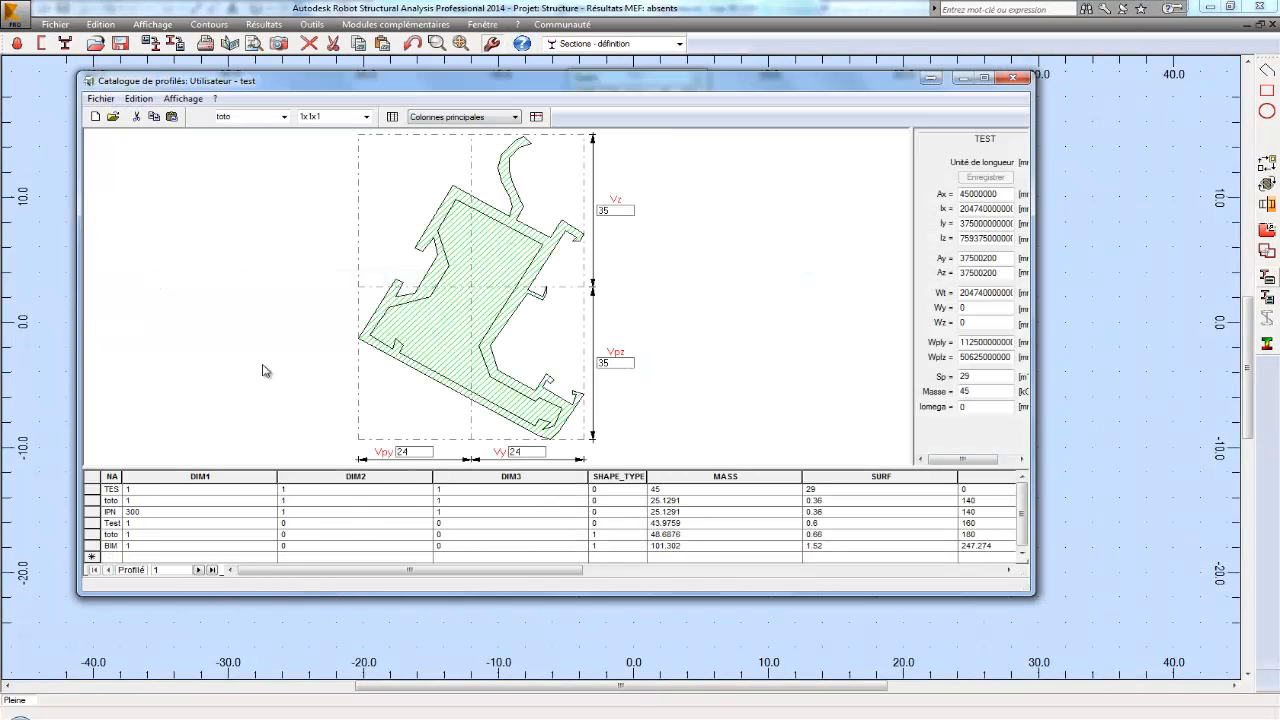
pyautogui.click(93, 546)
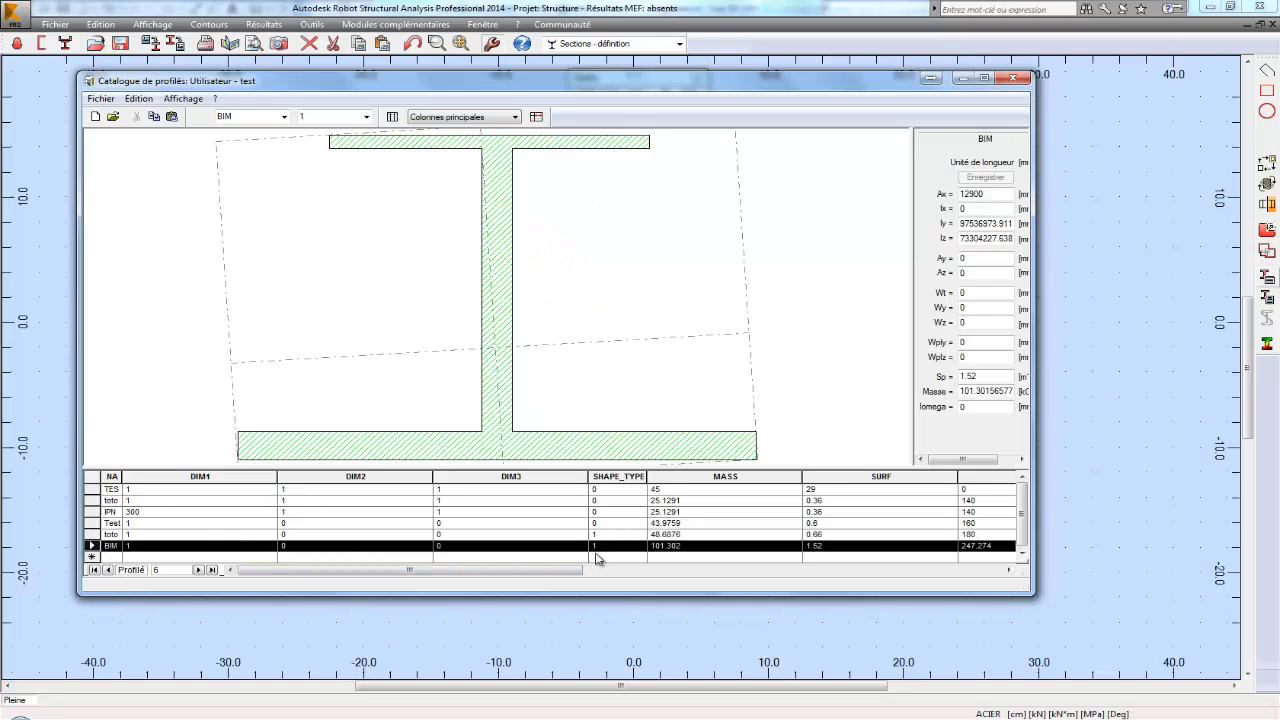
pyautogui.click(1014, 78)
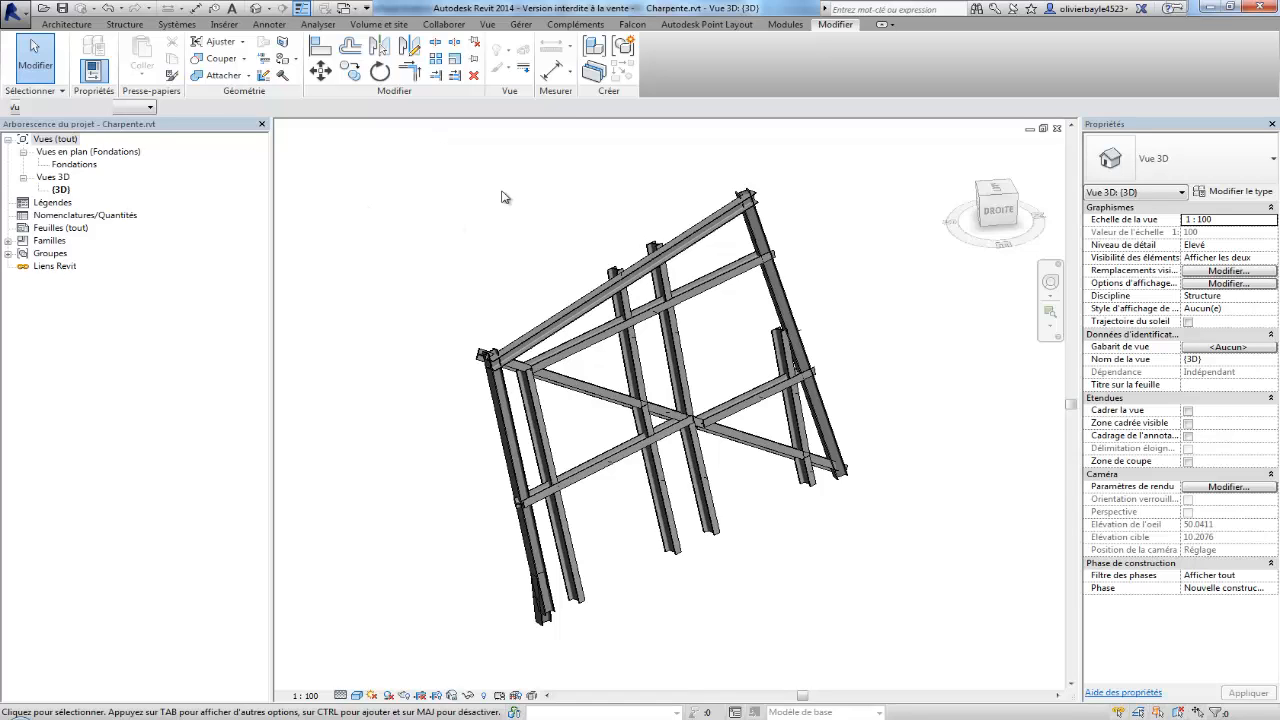
# Switch to Revit and open the PRS_K family of the sloping top beam for editing
pyautogui.click(596, 298)
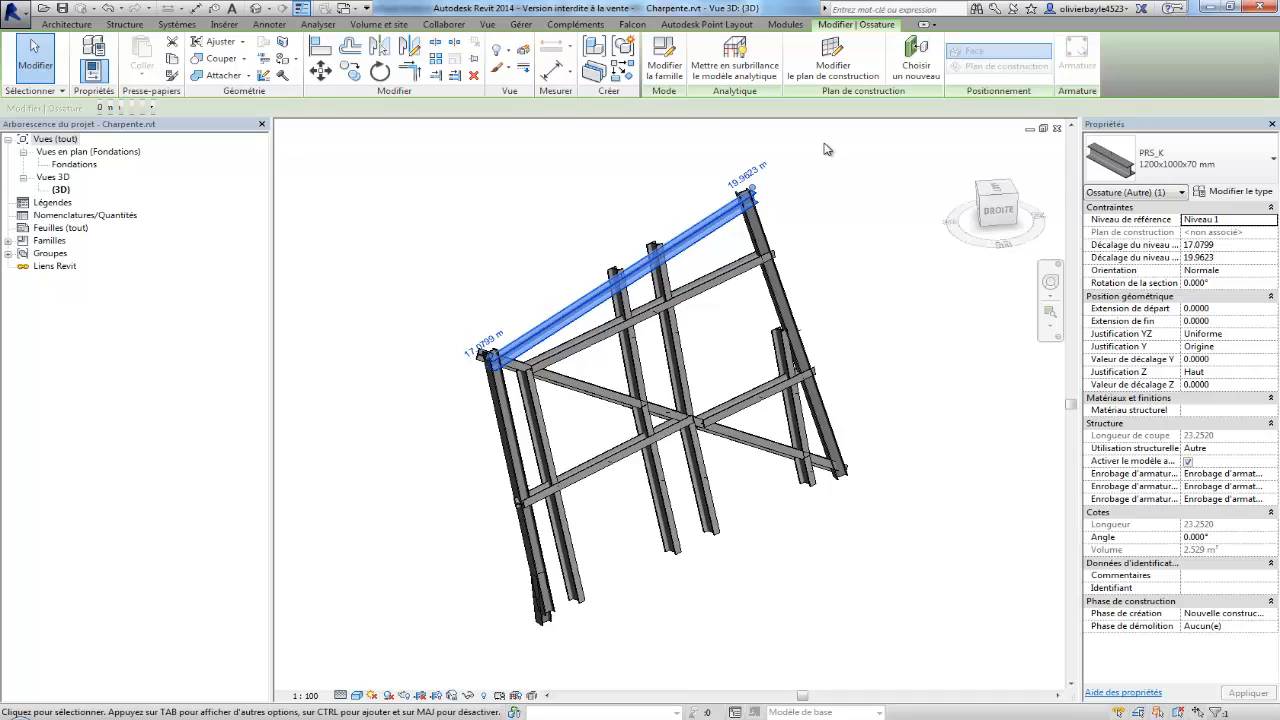
pyautogui.click(667, 60)
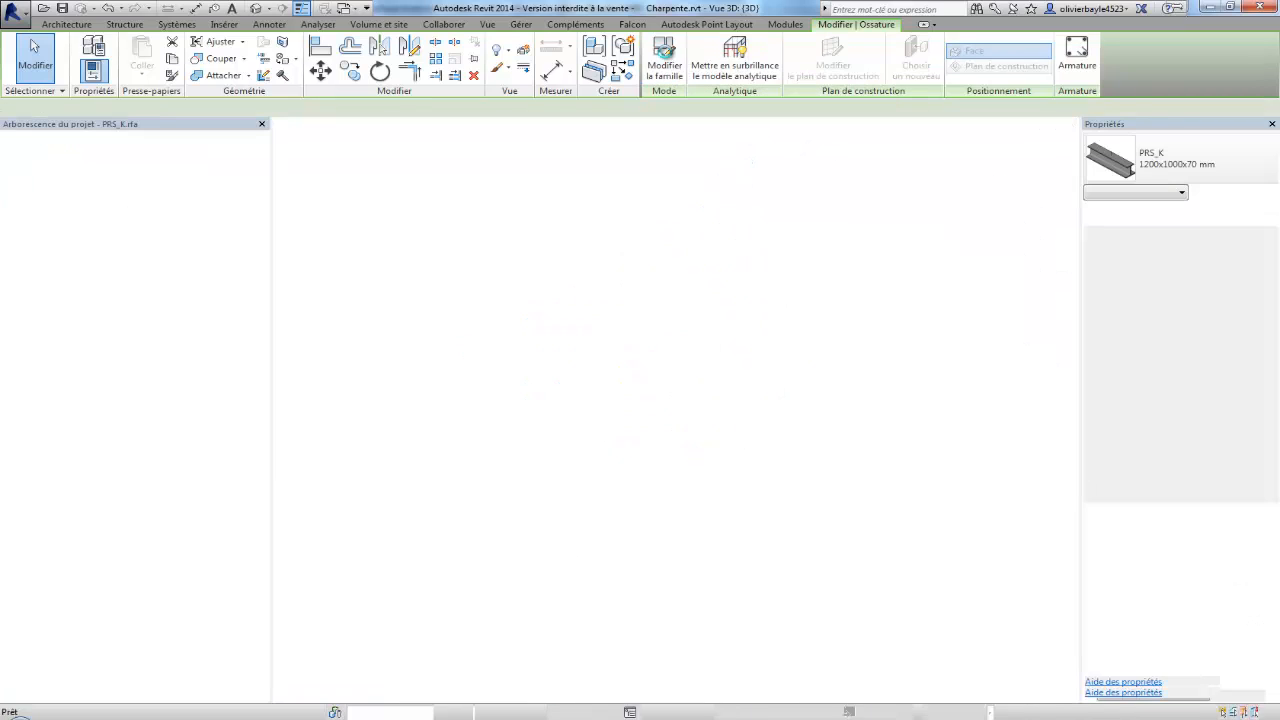
pyautogui.moveTo(725, 262); pyautogui.dragTo(711, 205, button='middle')
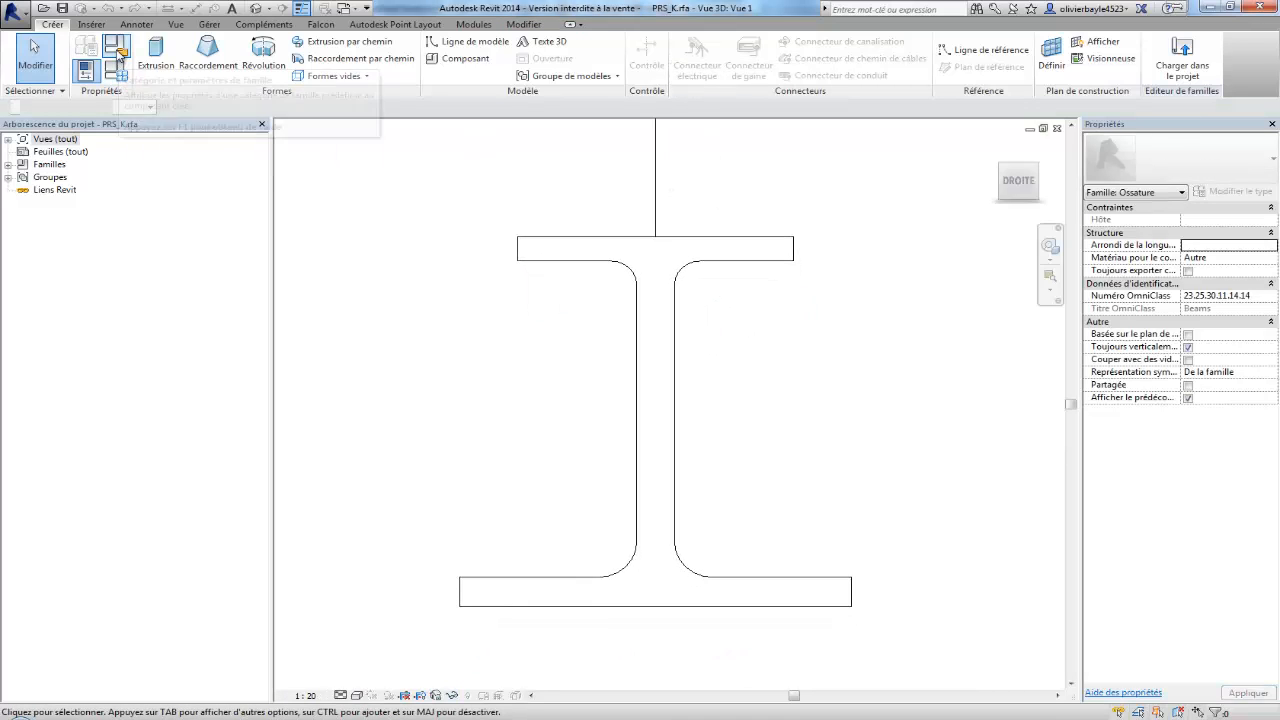
# Set the family's "Matériau pour le comportement du modèle" parameter to Acier and apply the family settings
pyautogui.click(117, 52)
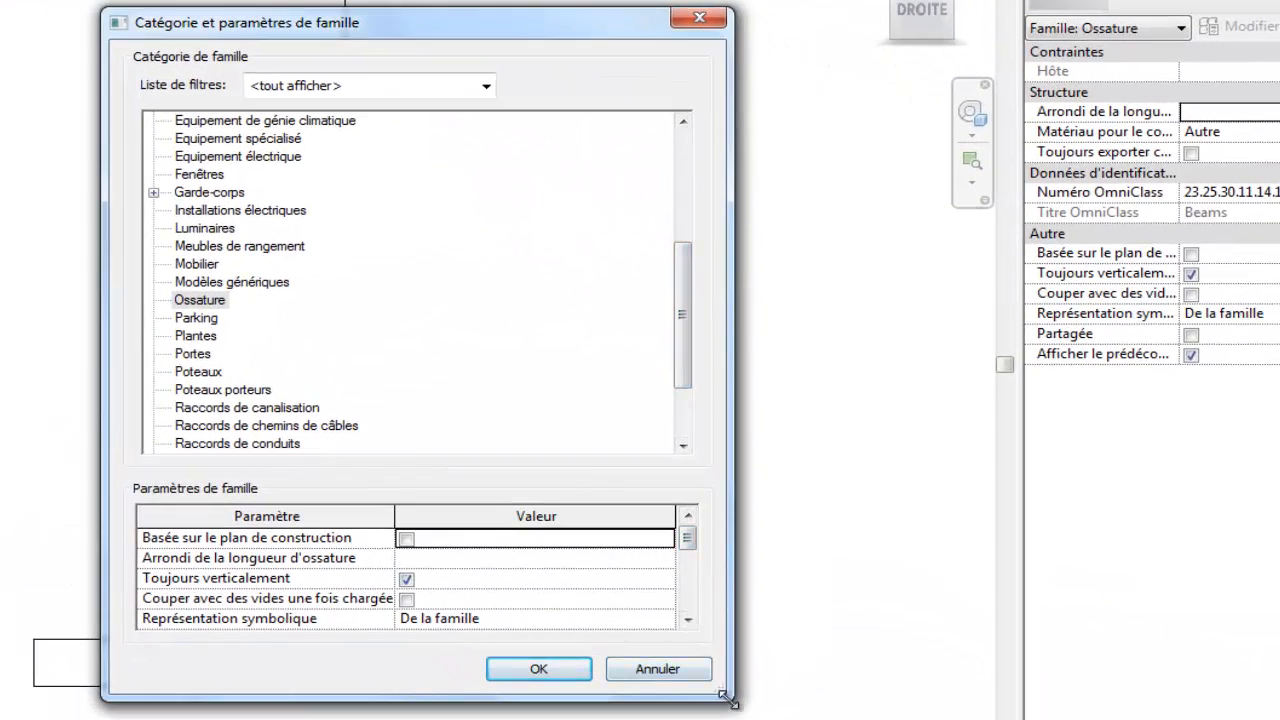
pyautogui.moveTo(733, 701); pyautogui.dragTo(813, 719)
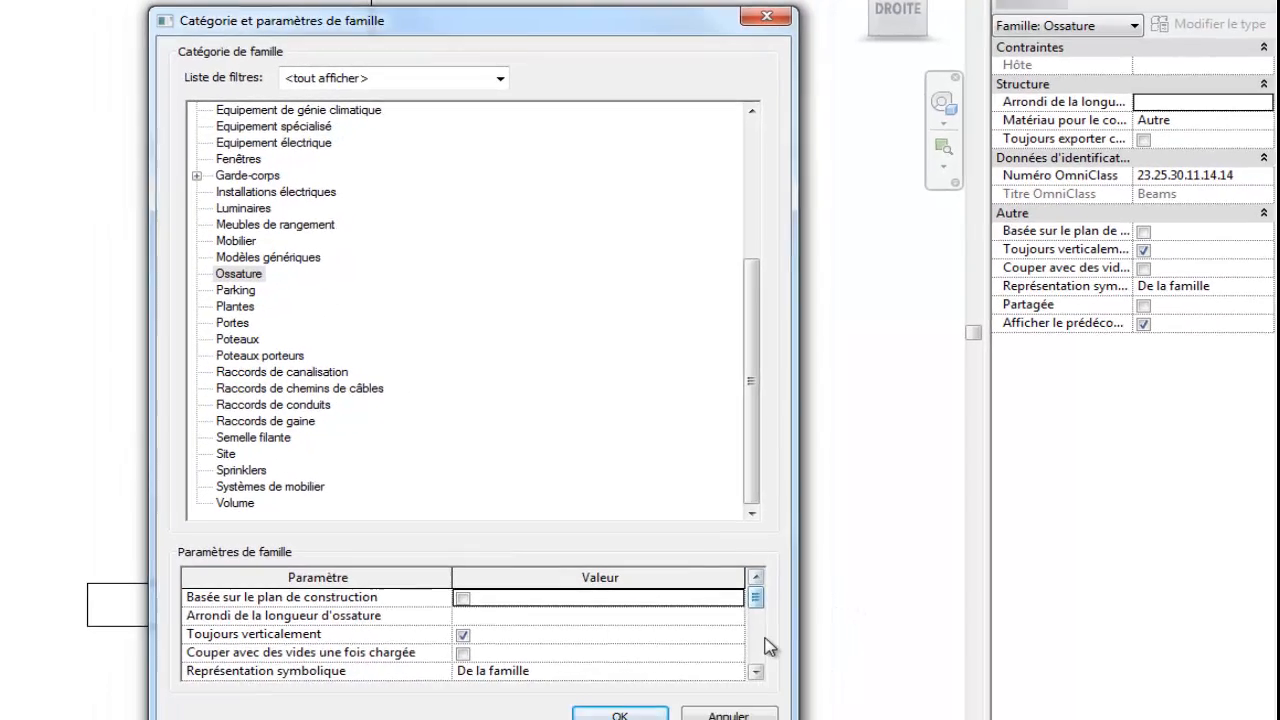
pyautogui.click(756, 672)
pyautogui.click(756, 672)
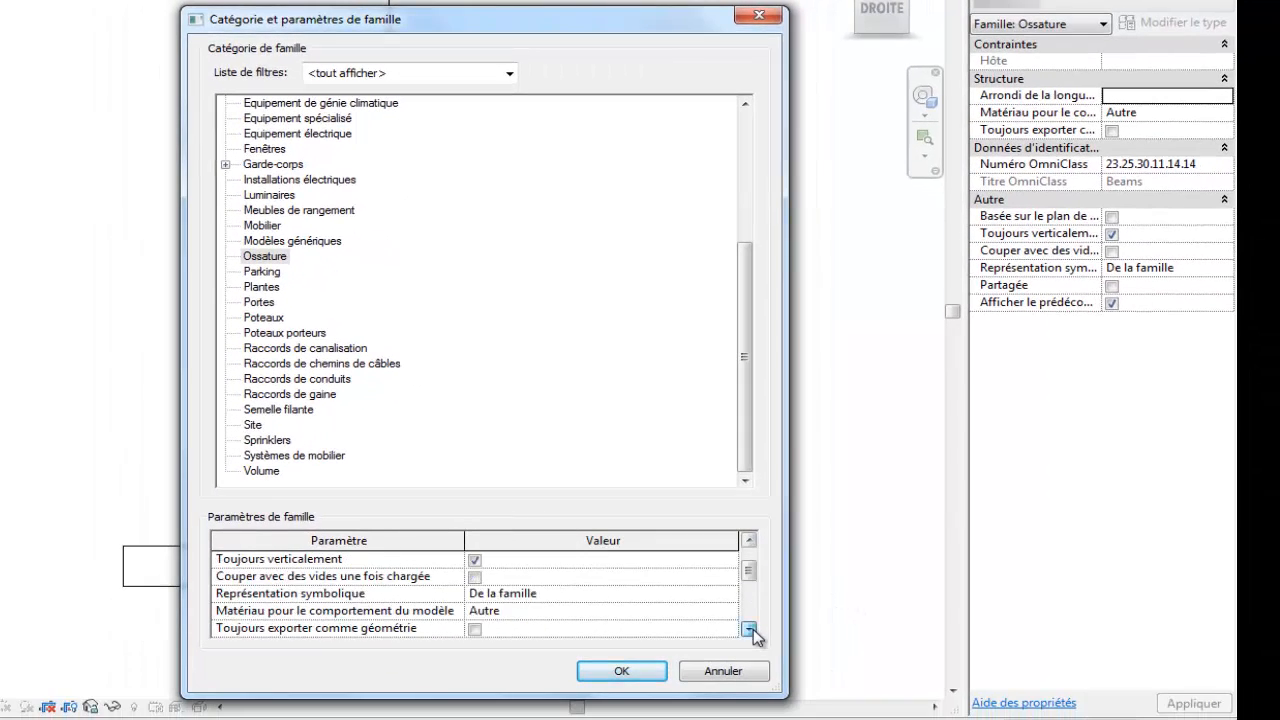
pyautogui.click(756, 672)
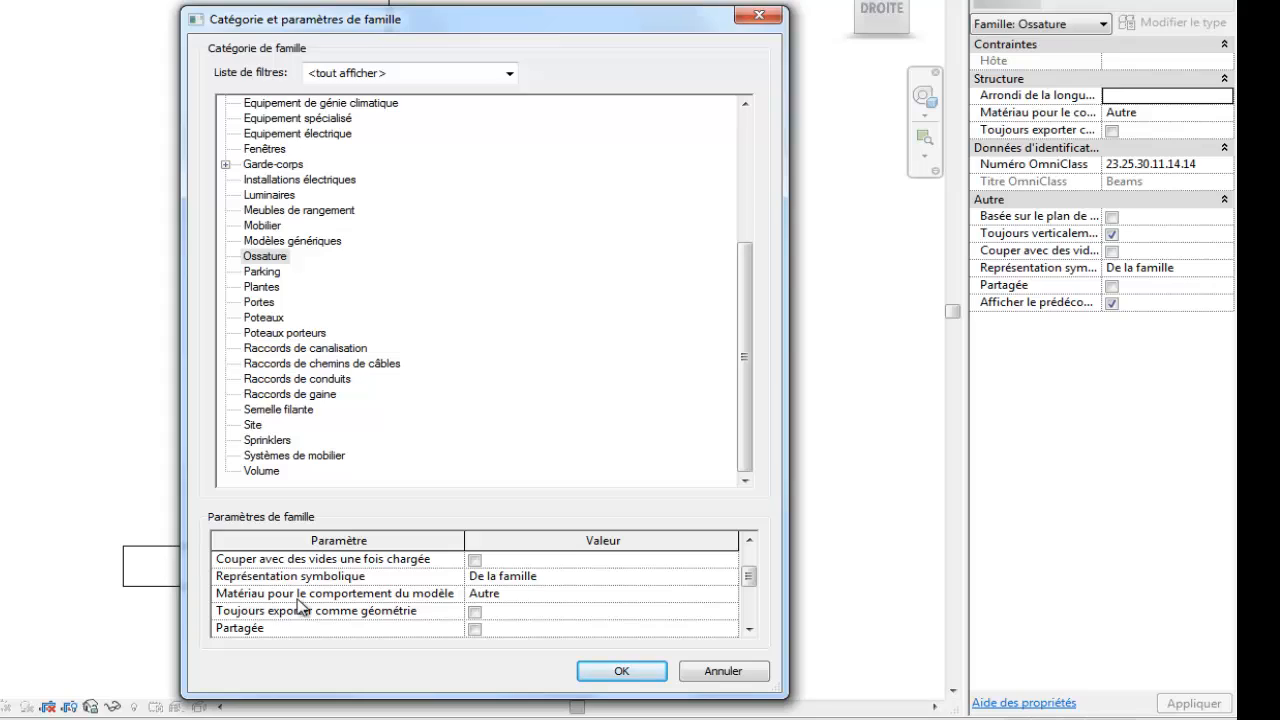
pyautogui.click(729, 595)
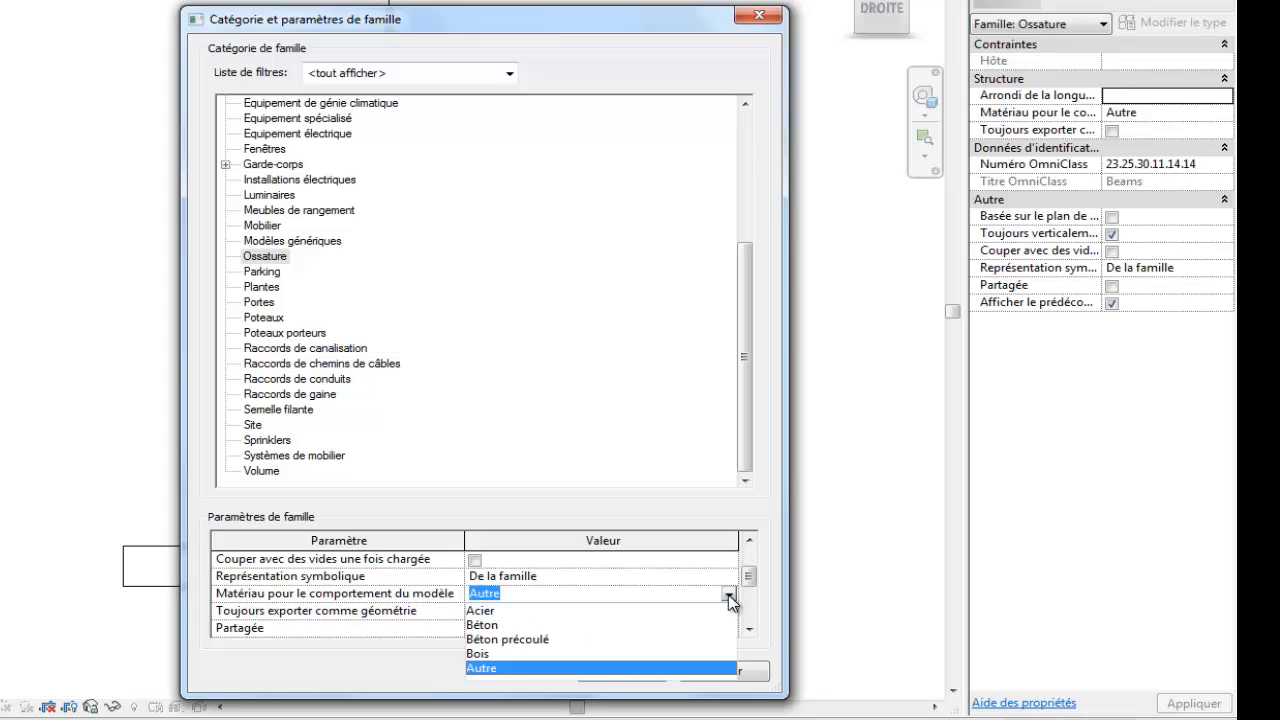
pyautogui.click(482, 611)
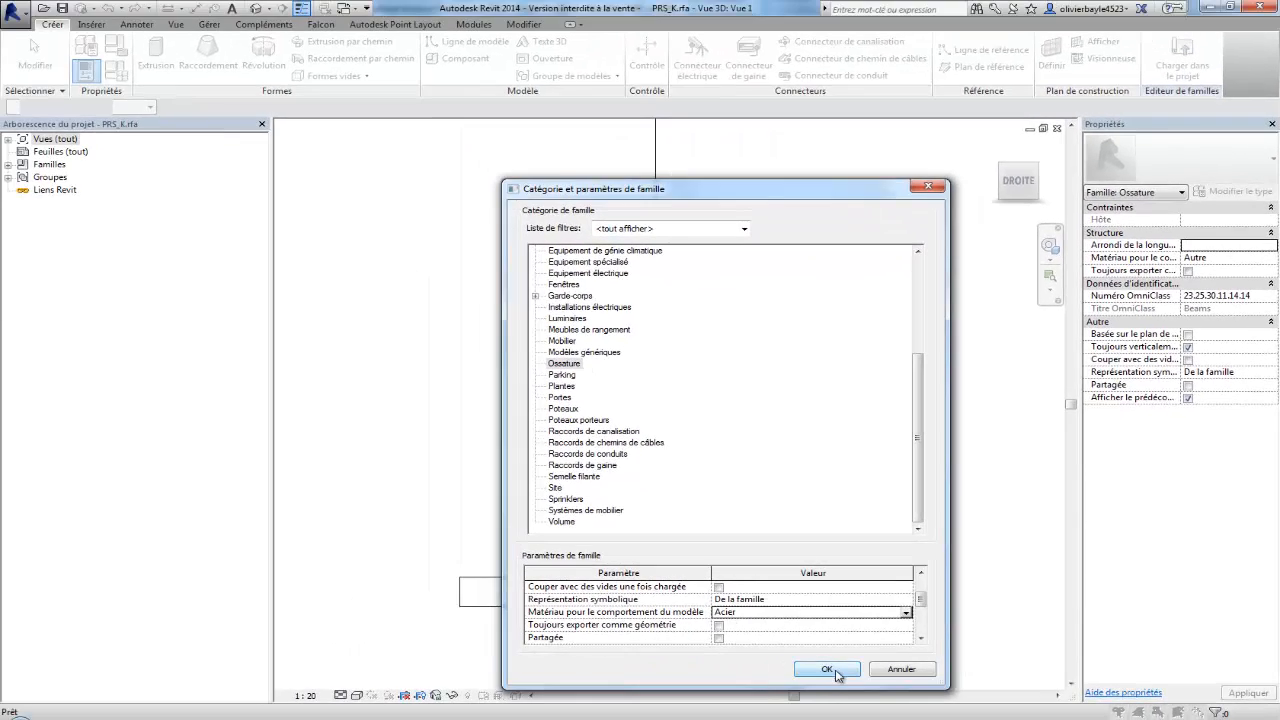
pyautogui.click(836, 669)
# Load the PRS_K family into the Charpente project, replacing the existing version and its parameter values
pyautogui.click(1182, 58)
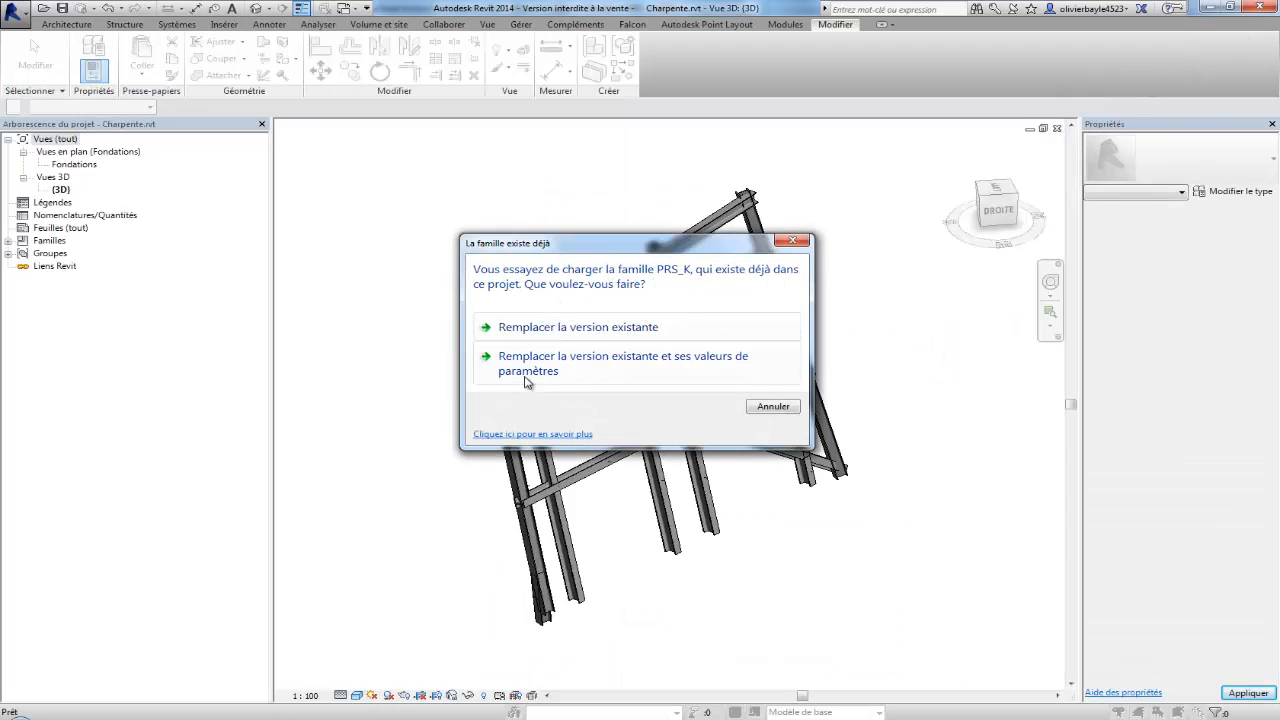
pyautogui.click(527, 381)
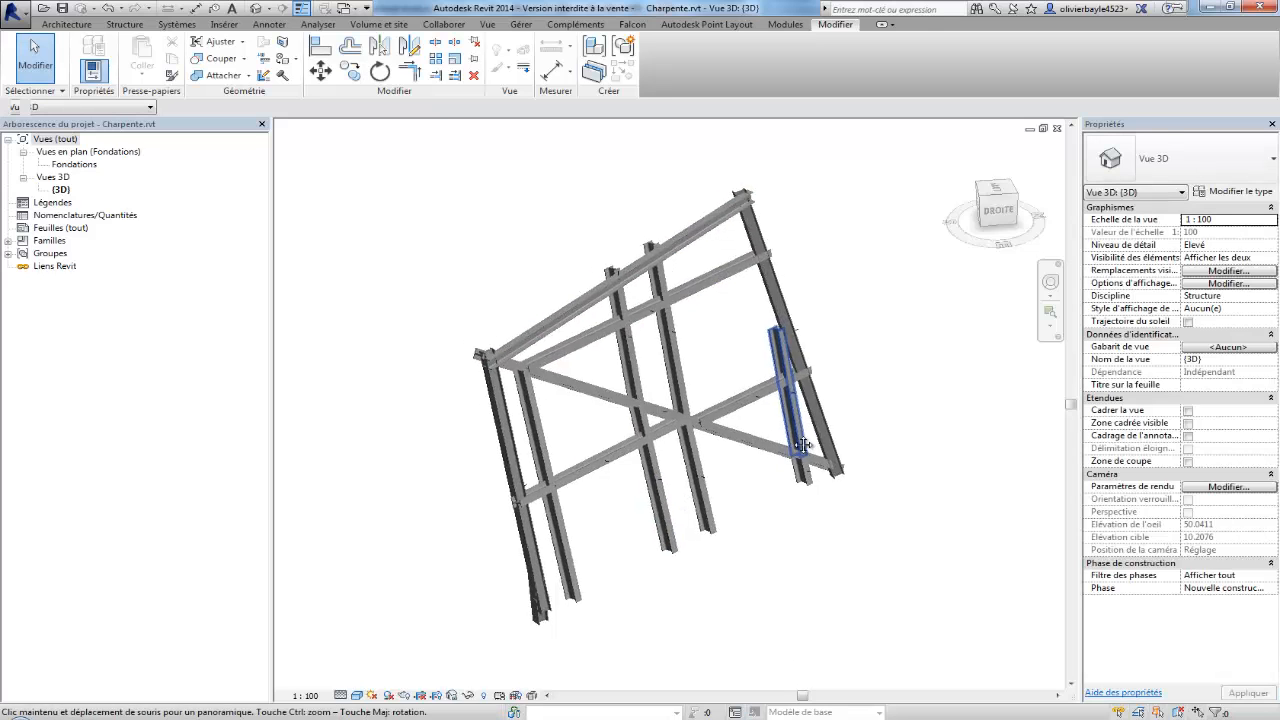
pyautogui.moveTo(803, 498); pyautogui.dragTo(755, 478, button='middle')
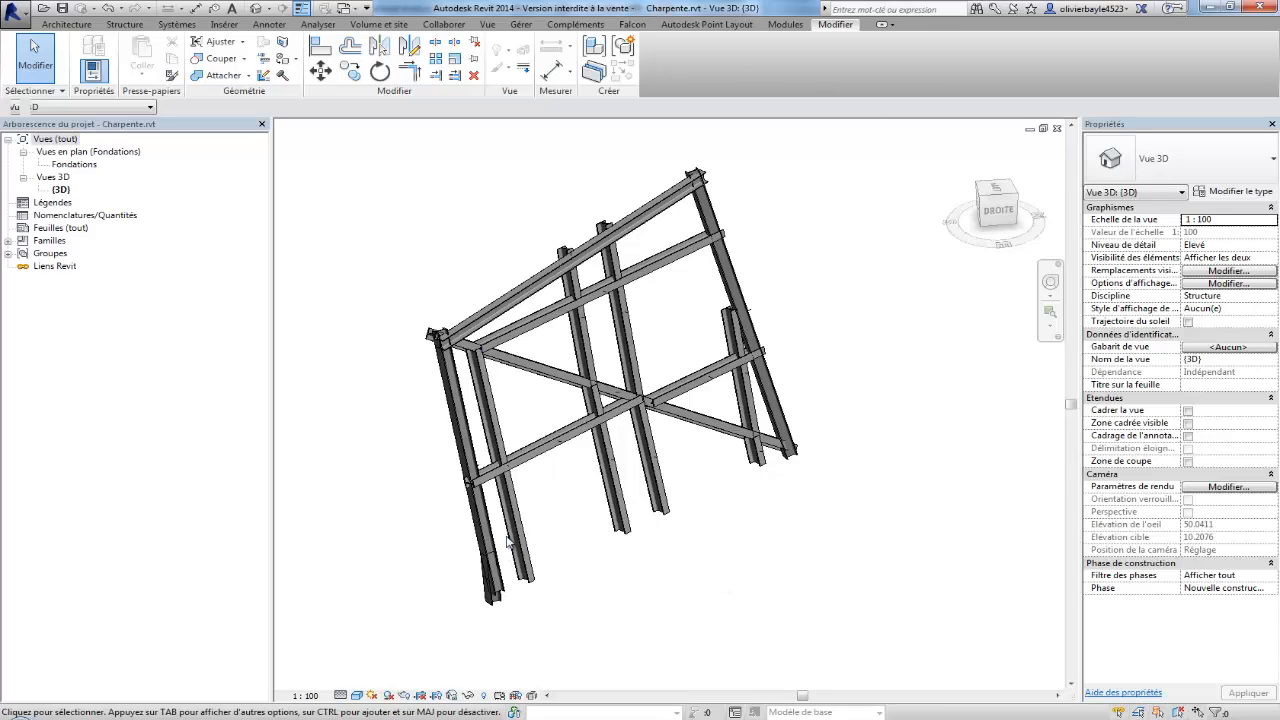
# Start the "Intégration avec ASD Acier" extension and send the model to AutoCAD Structural Detailing
pyautogui.click(784, 24)
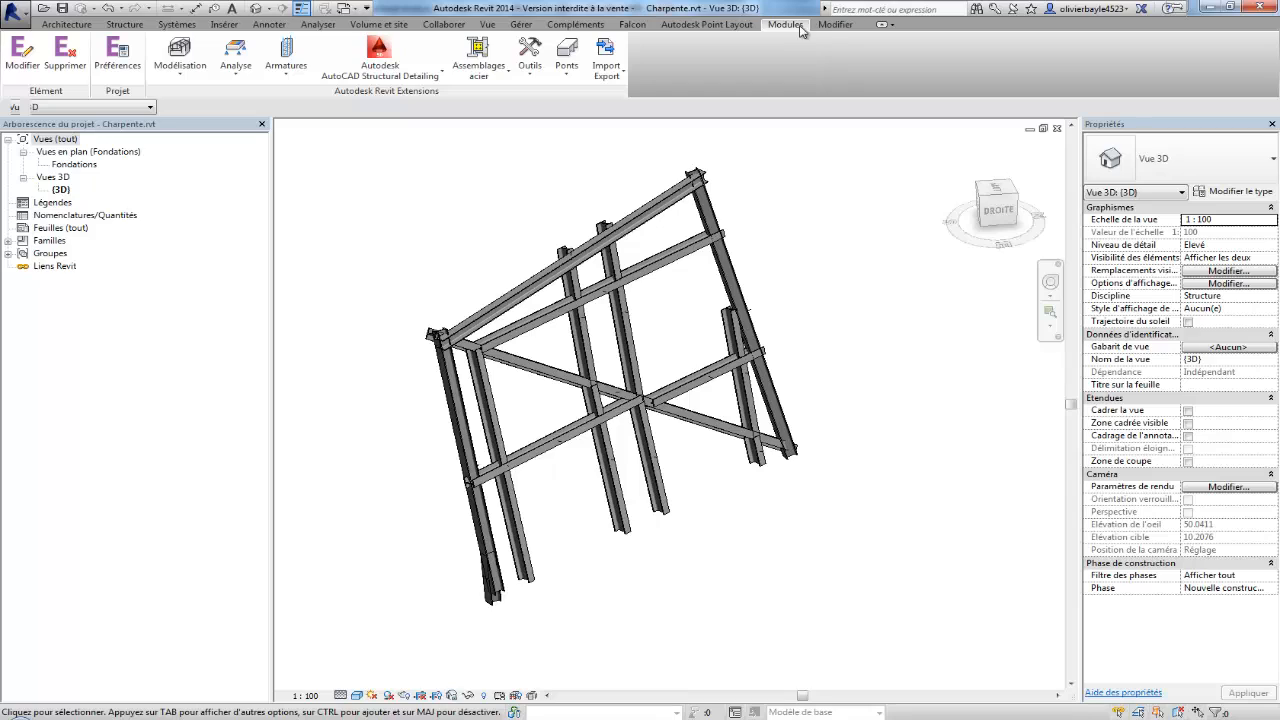
pyautogui.click(413, 76)
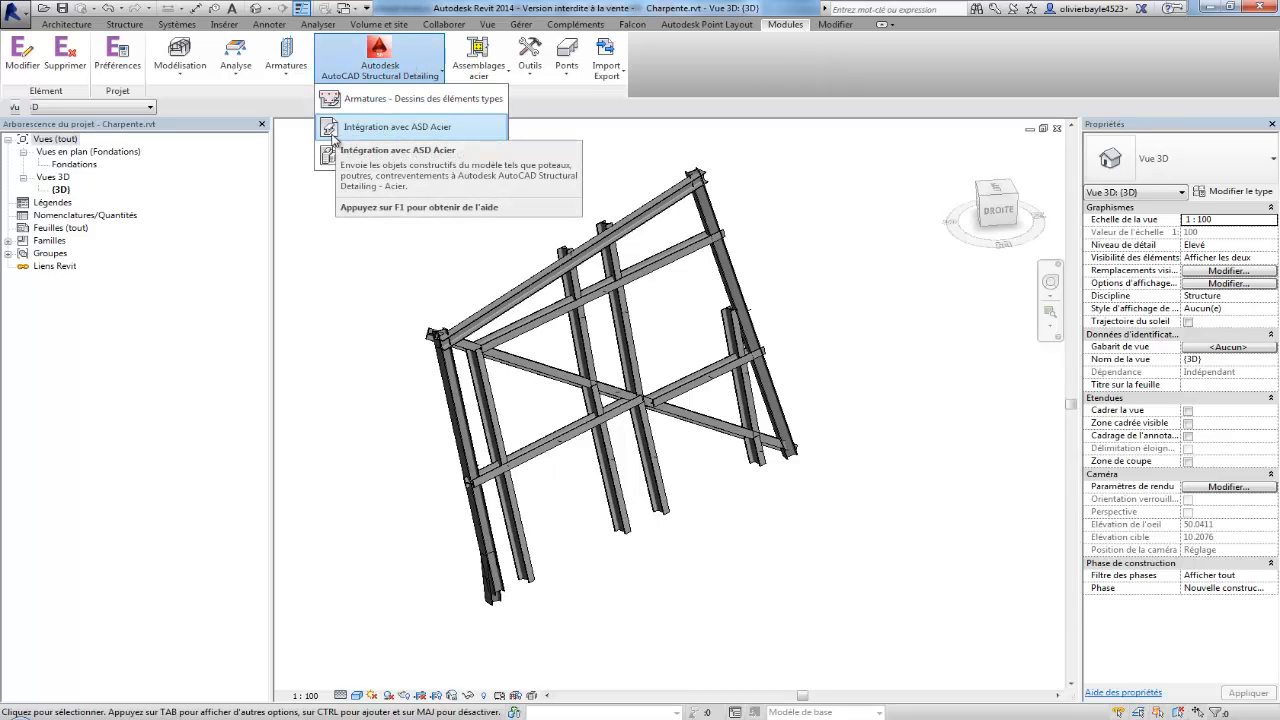
pyautogui.click(440, 128)
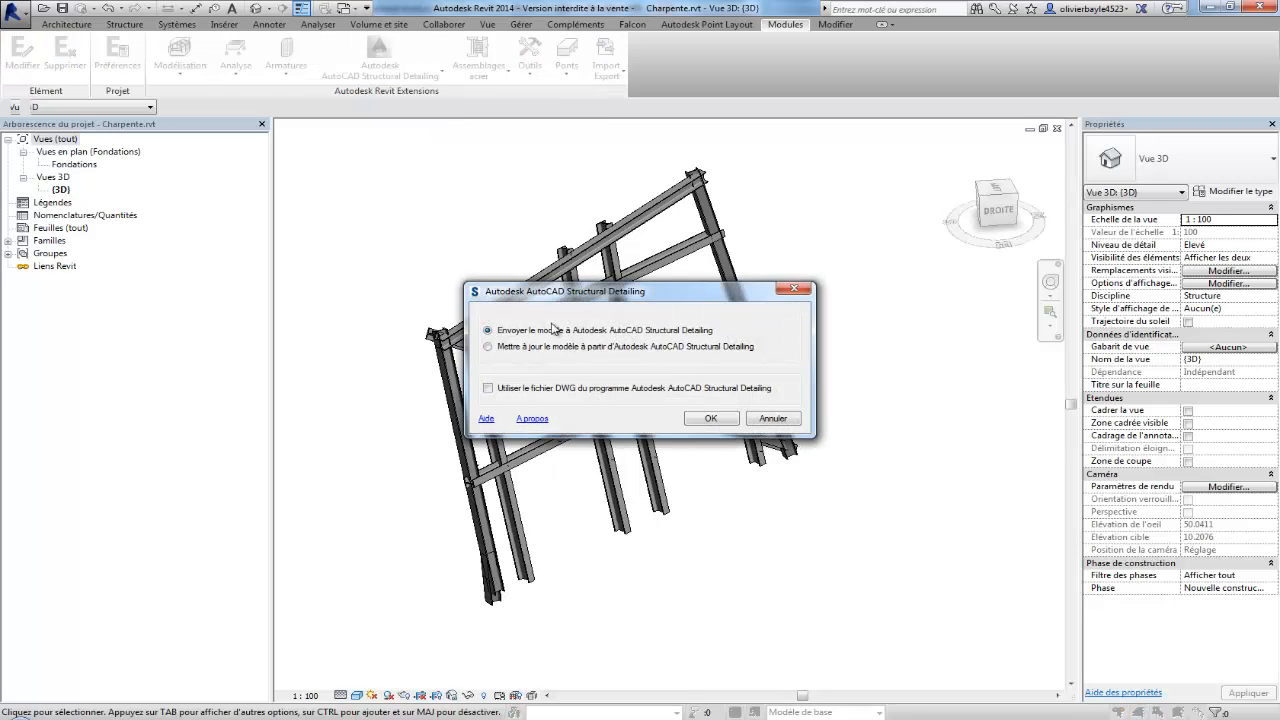
pyautogui.click(711, 419)
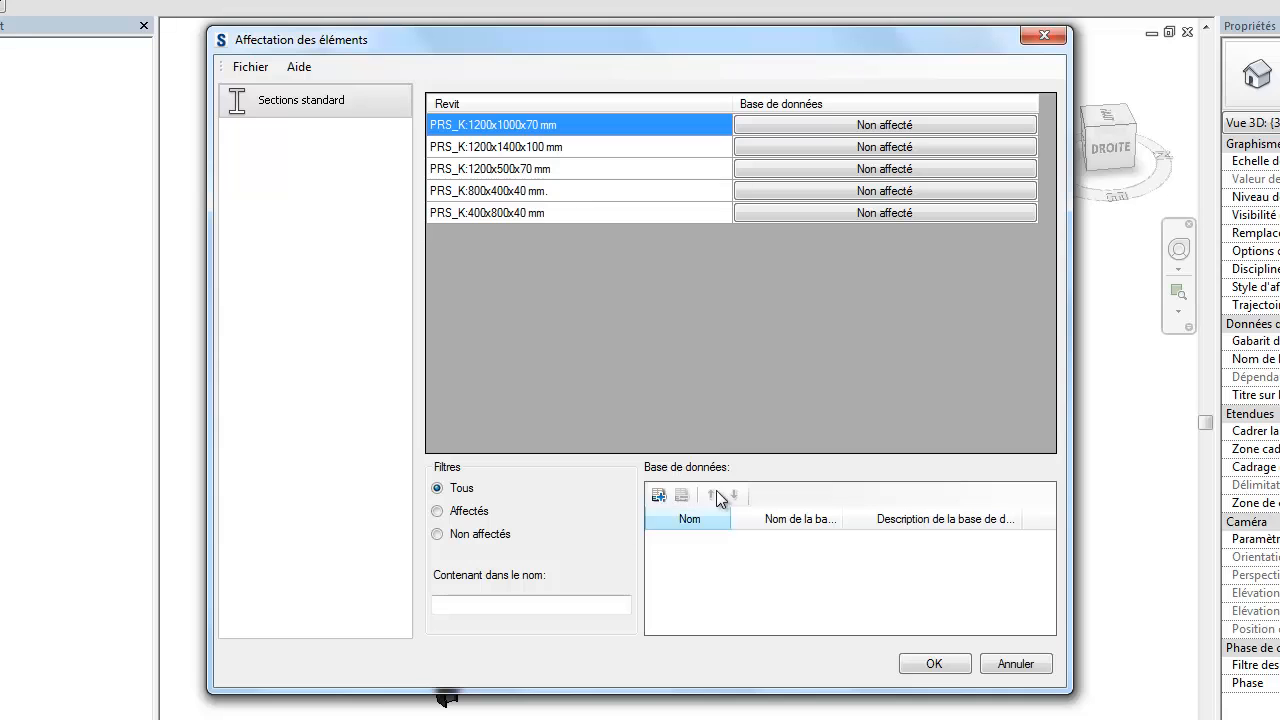
# Display the user databases and add ruserpro to the database list for the element assignment
pyautogui.click(658, 497)
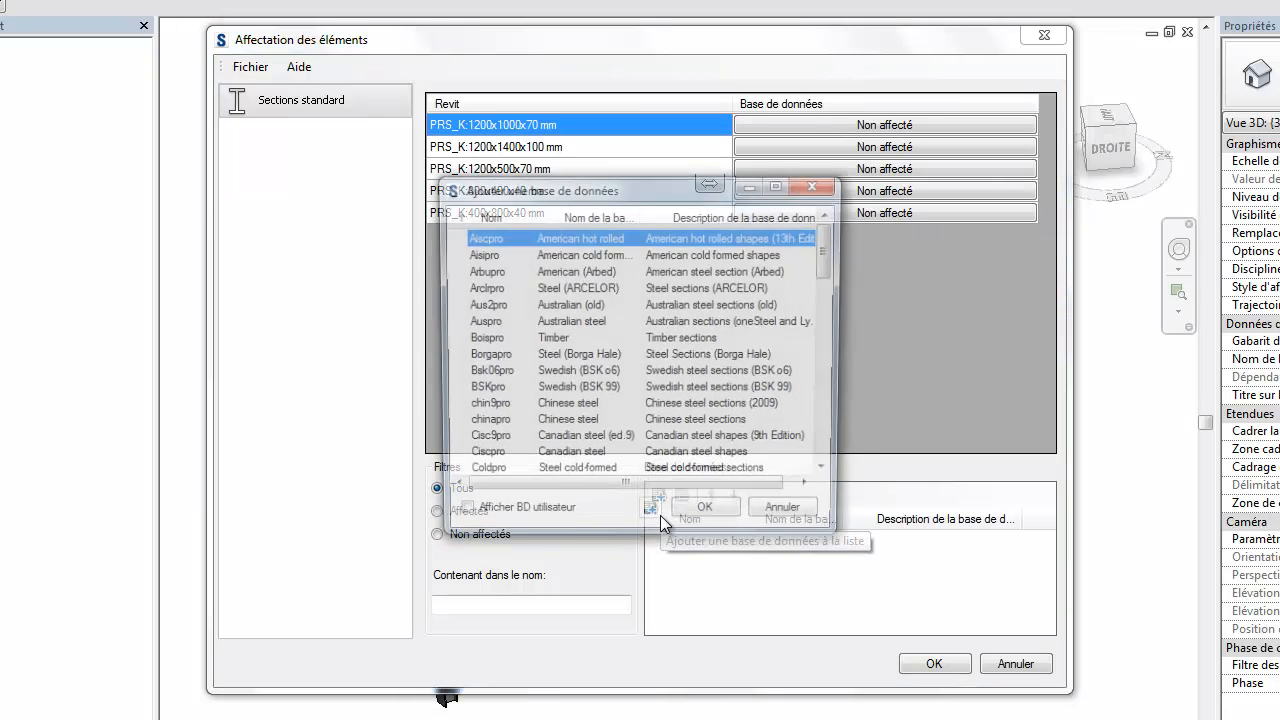
pyautogui.moveTo(658, 197); pyautogui.dragTo(295, 32)
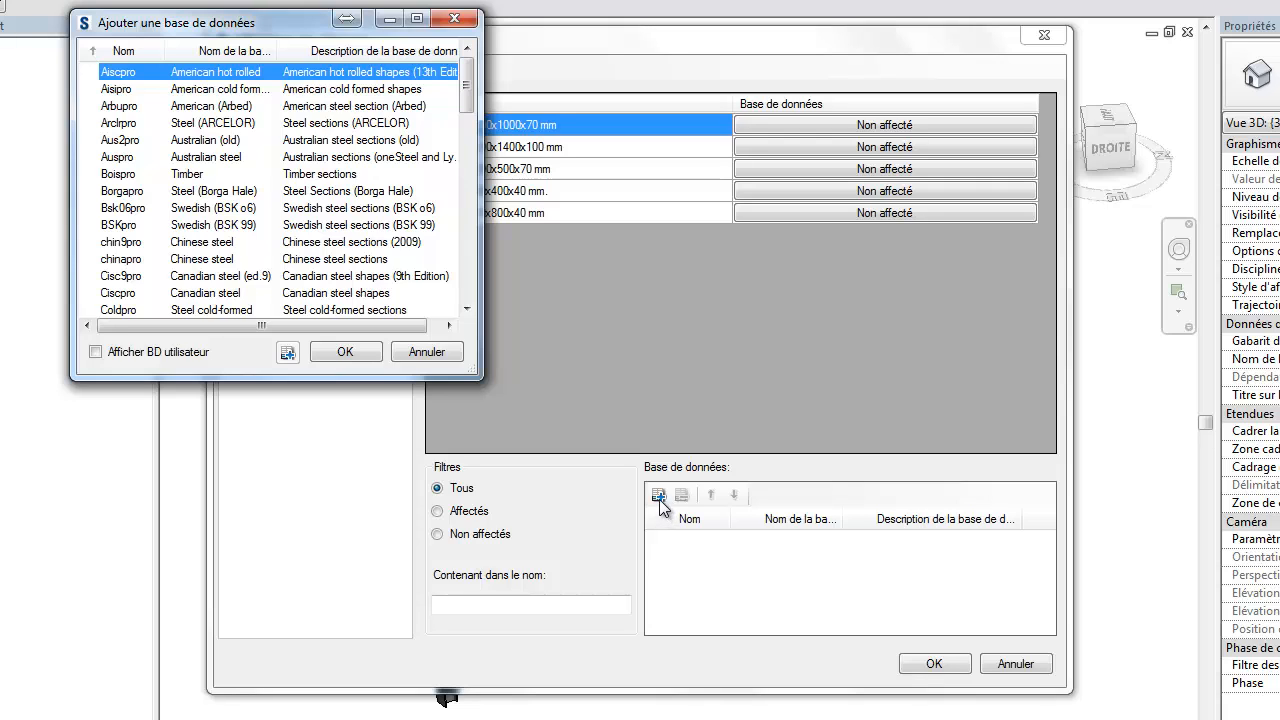
pyautogui.click(107, 352)
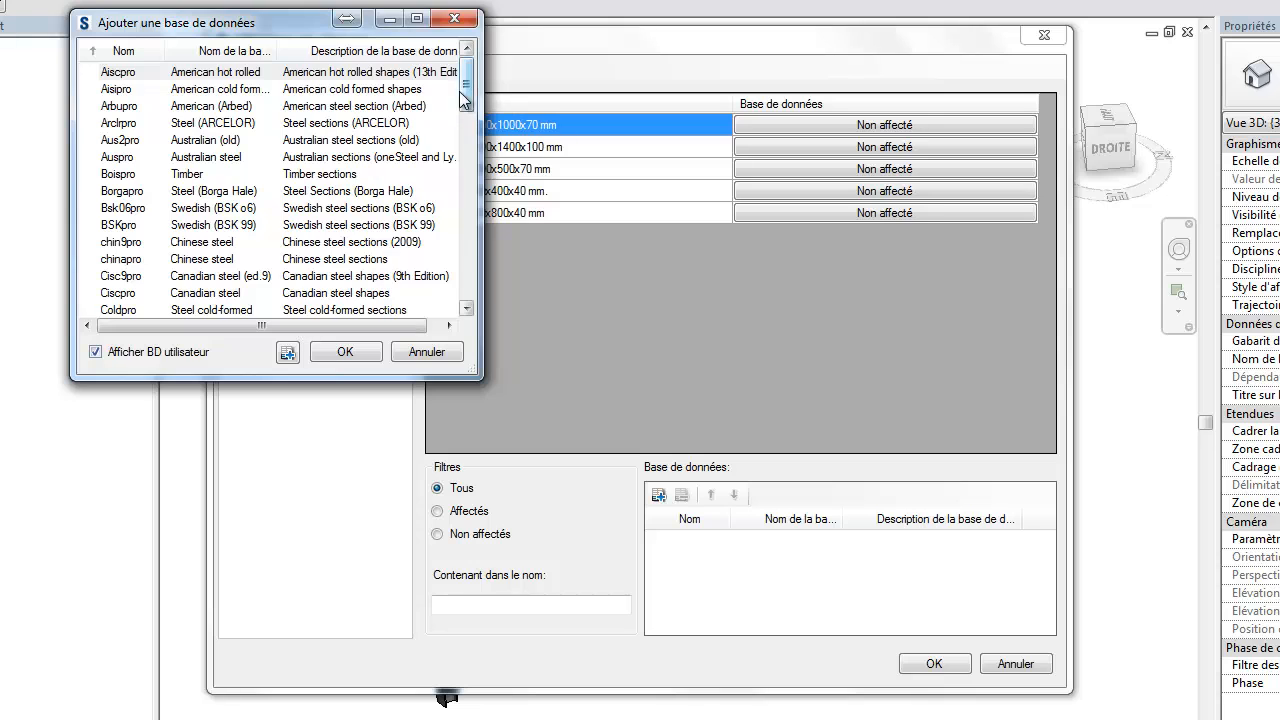
pyautogui.moveTo(466, 104); pyautogui.dragTo(468, 220)
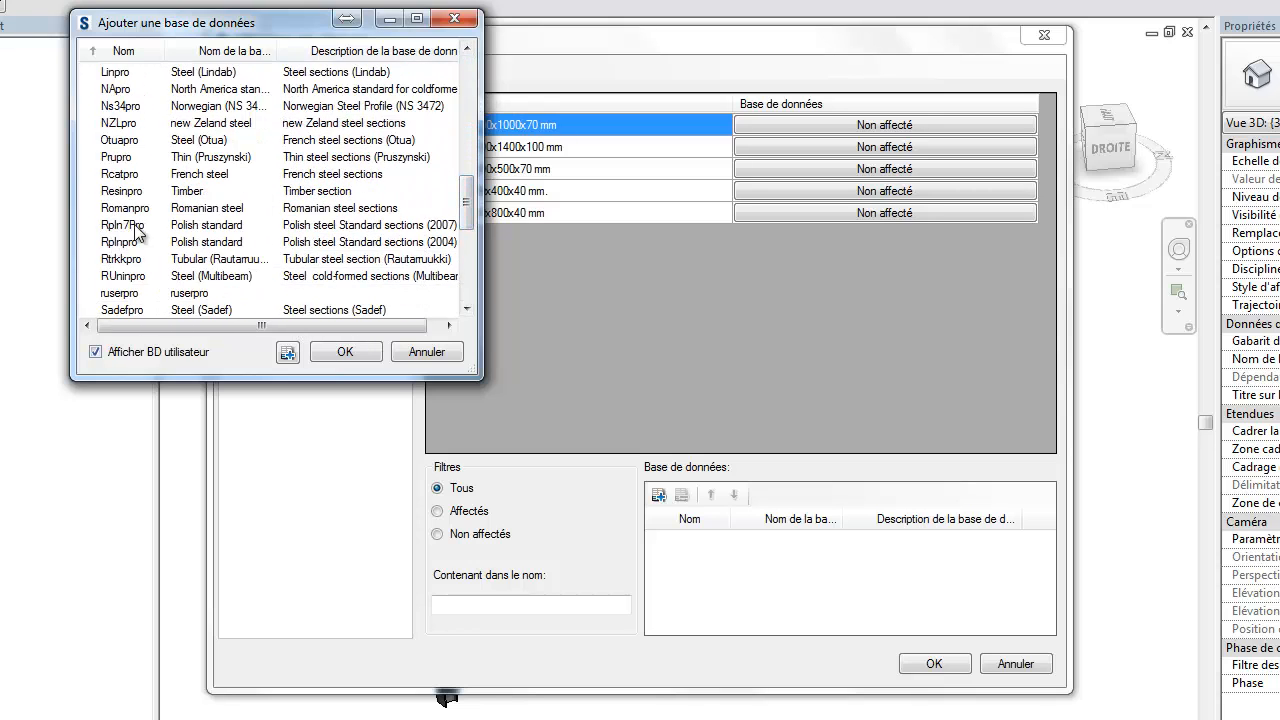
pyautogui.click(112, 293)
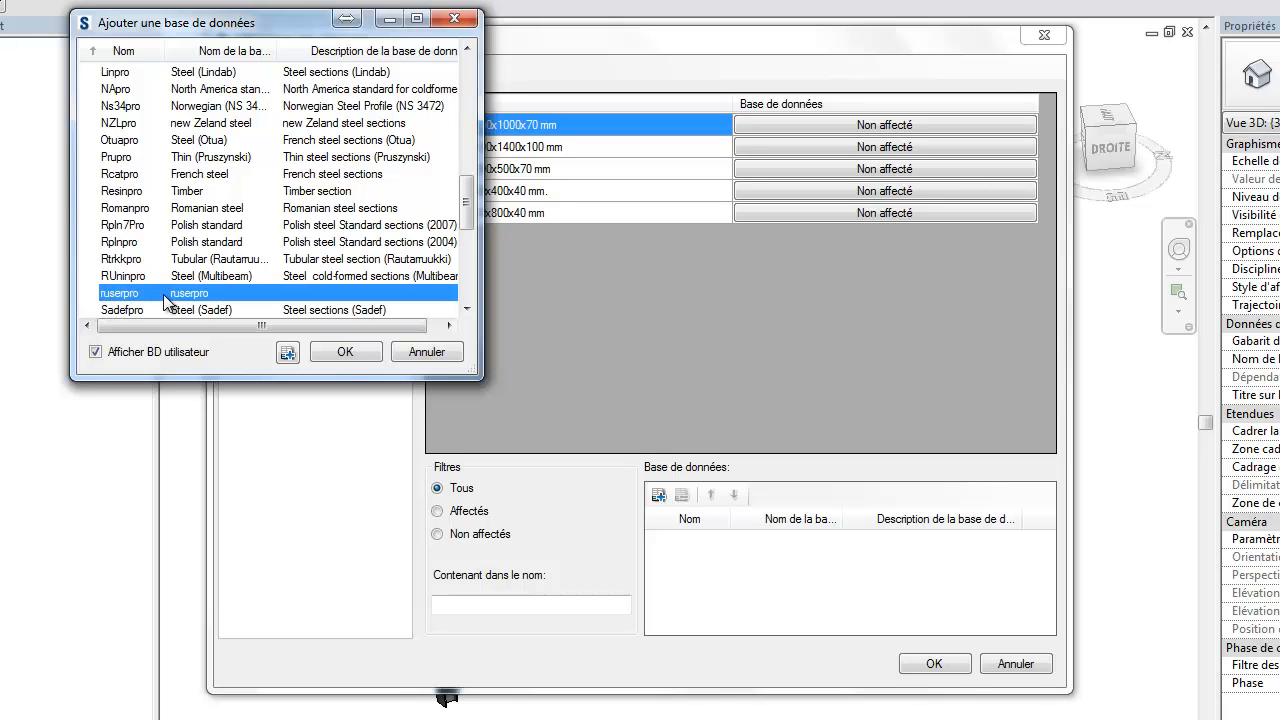
pyautogui.click(345, 351)
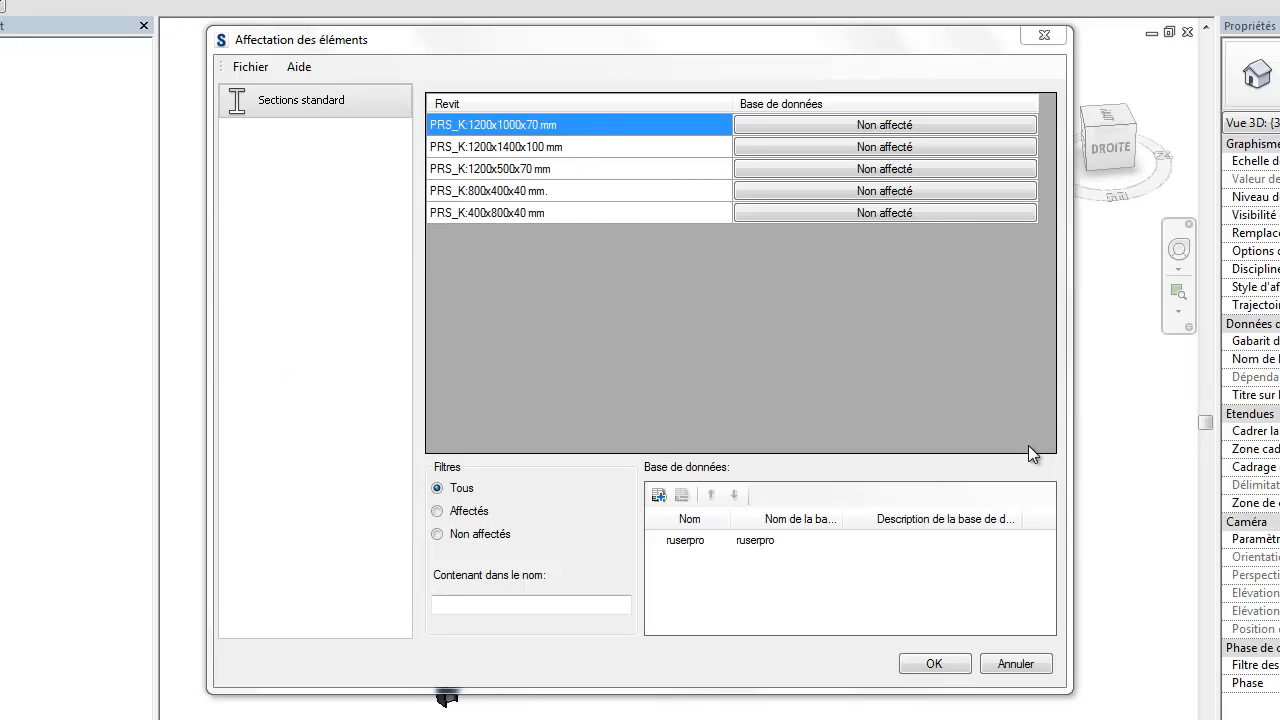
# Assign the BIM 1 section from ruserpro to the Revit type PRS_K:1200x1000x70 mm
pyautogui.click(975, 126)
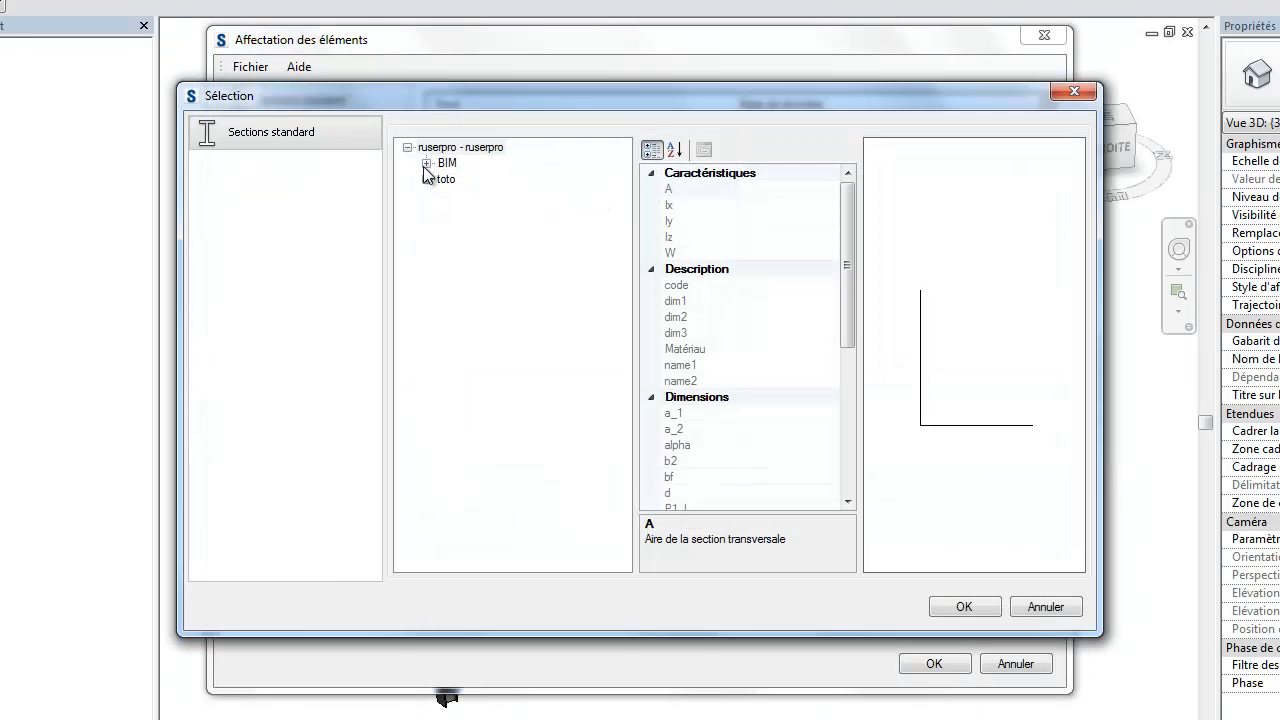
pyautogui.click(426, 163)
pyautogui.click(470, 178)
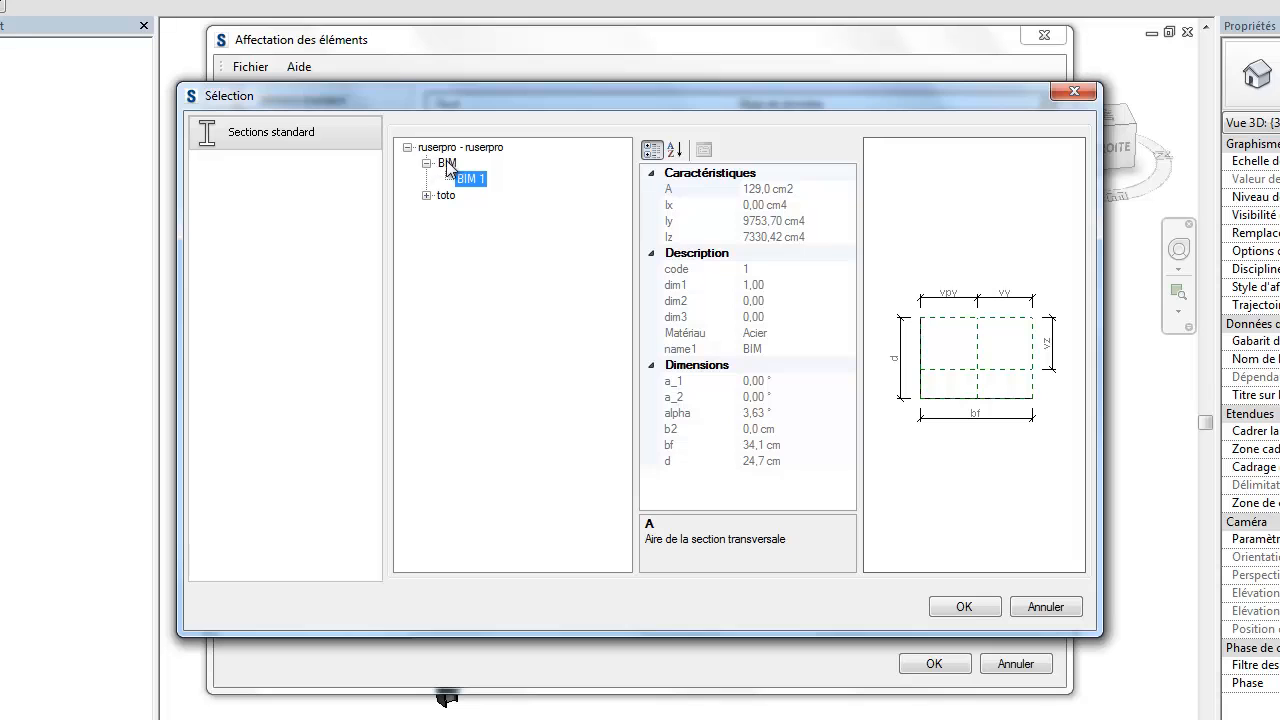
pyautogui.click(964, 607)
# Assign the BIM 1 section from ruserpro to the Revit type PRS_K:1200x1400x100 mm
pyautogui.click(912, 150)
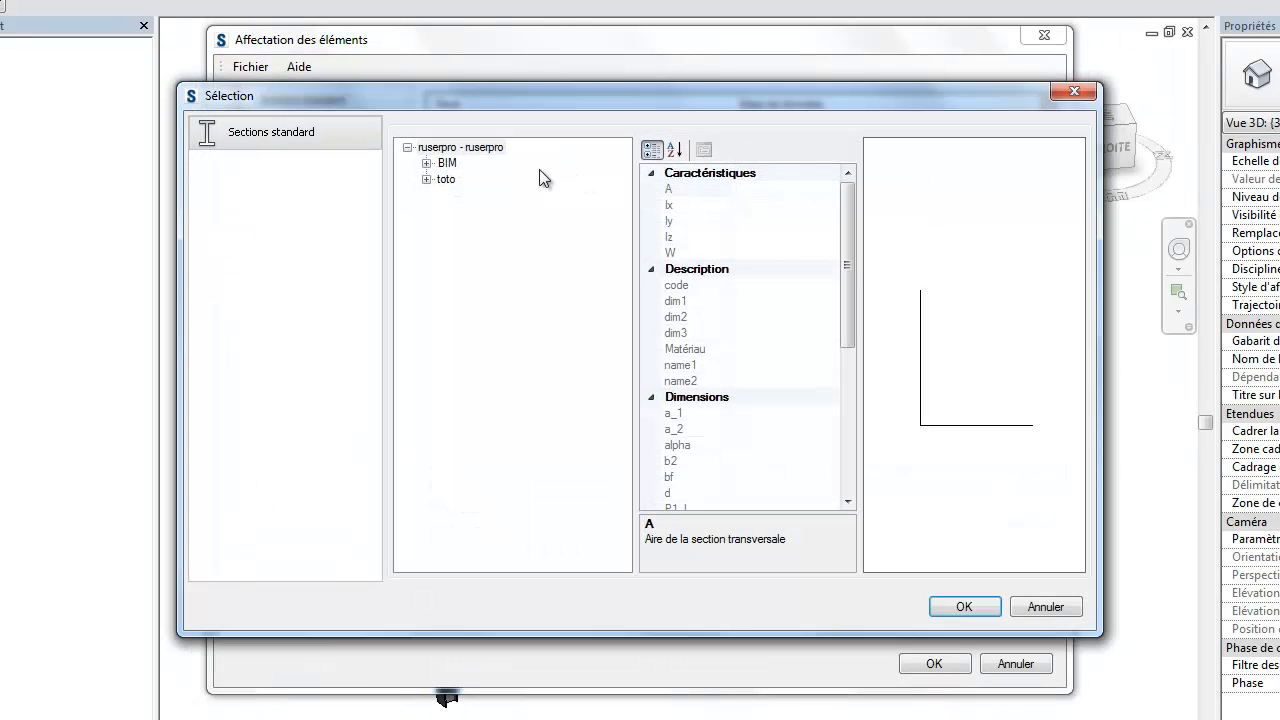
pyautogui.click(426, 163)
pyautogui.click(470, 178)
pyautogui.click(964, 607)
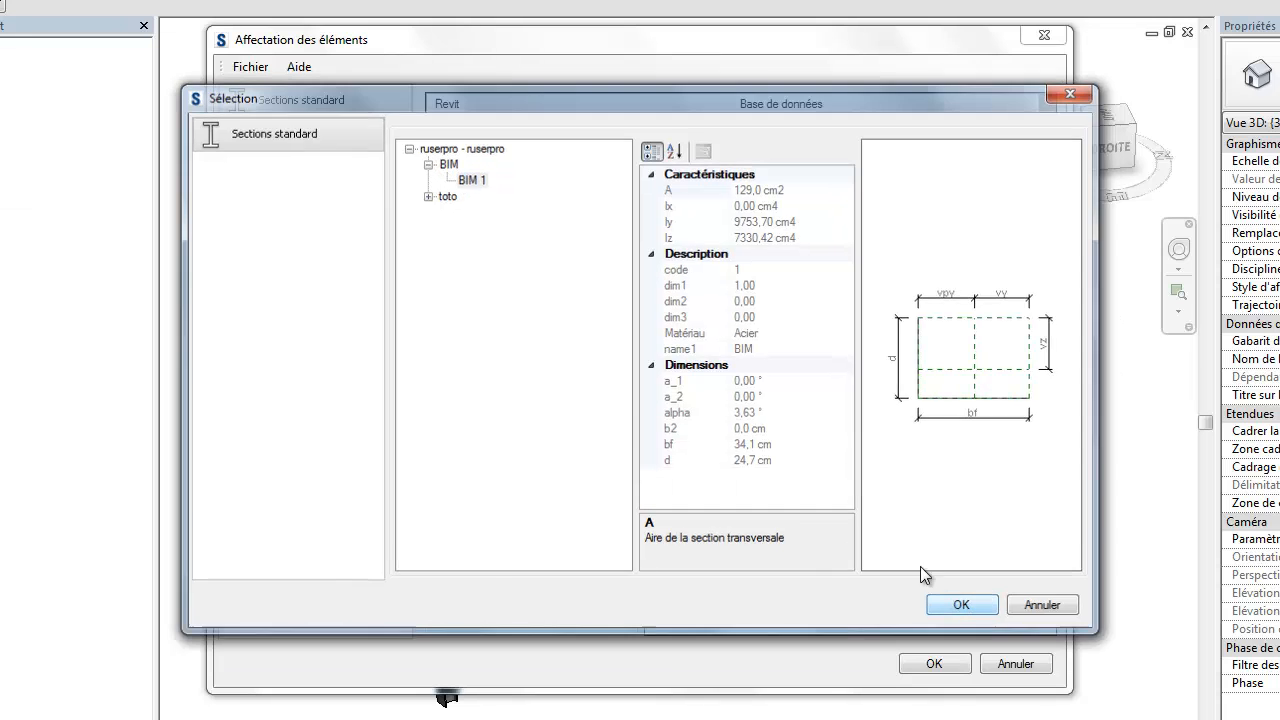
# Assign the BIM 1 section from ruserpro to the Revit type PRS_K:1200x500x70 mm
pyautogui.click(791, 169)
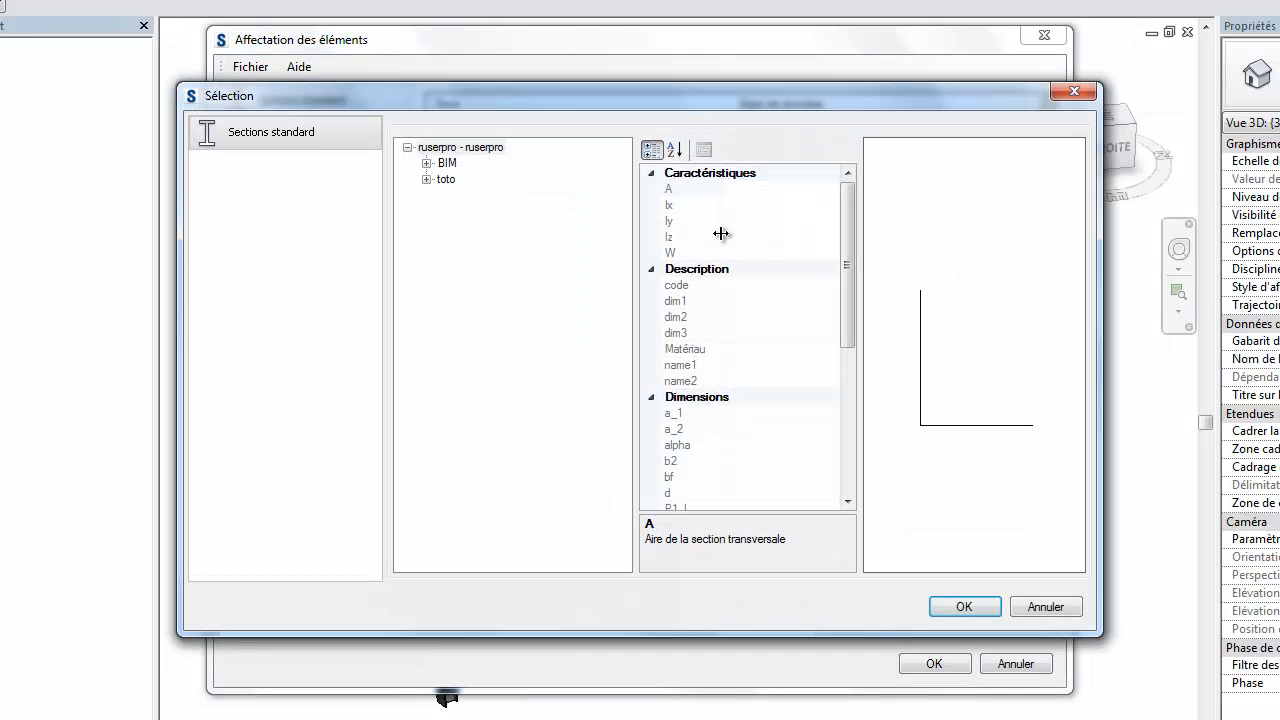
pyautogui.click(426, 163)
pyautogui.click(470, 178)
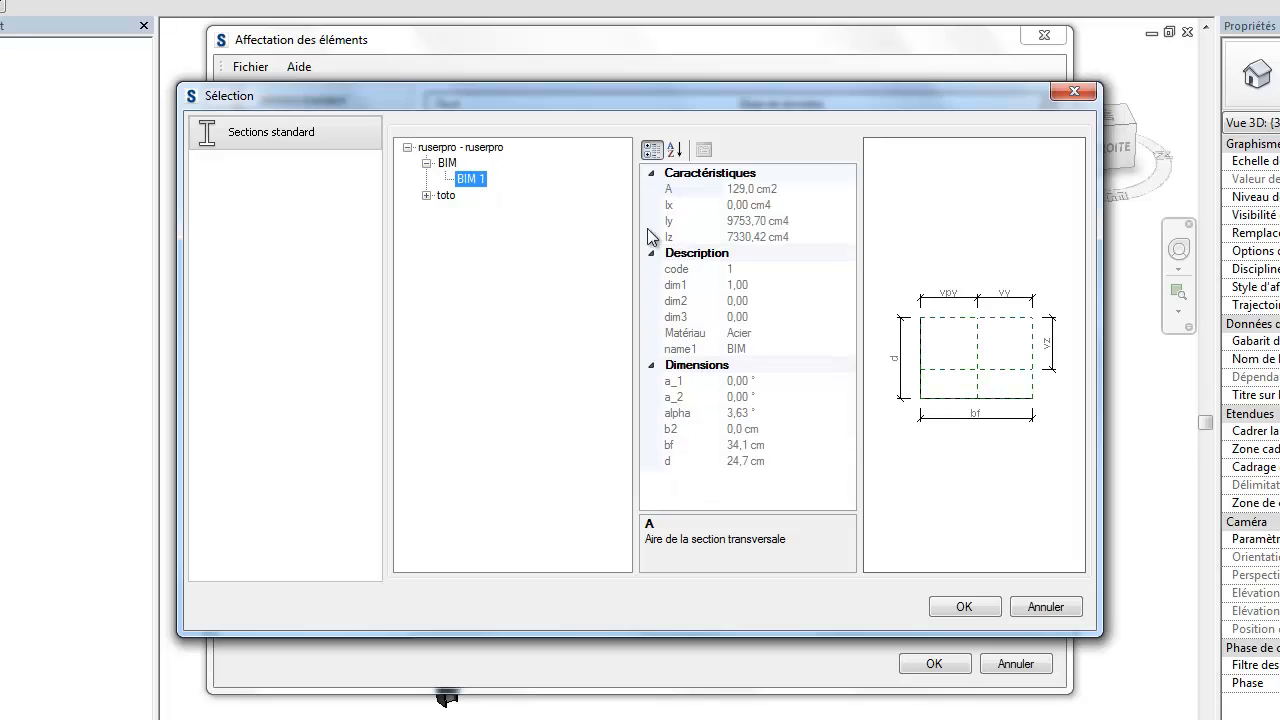
pyautogui.click(966, 605)
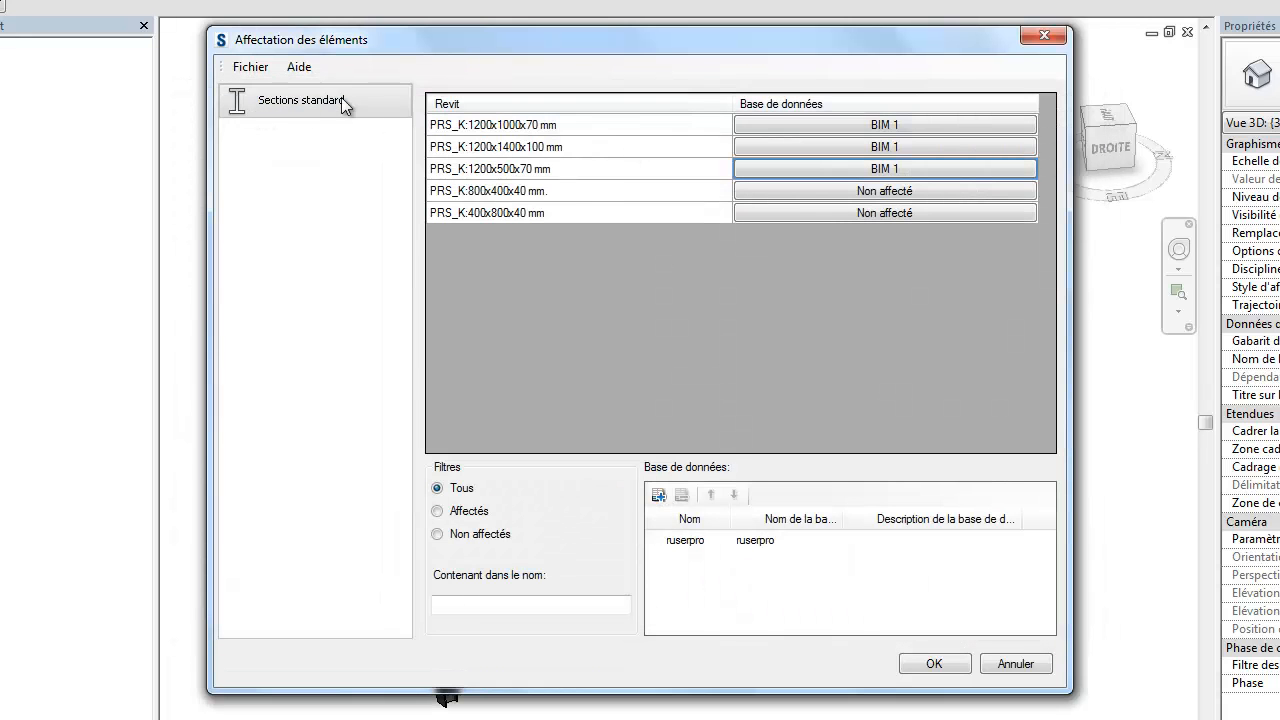
# Assign the BIM 1 section from ruserpro to the Revit type PRS_K:800x400x40 mm
pyautogui.click(950, 194)
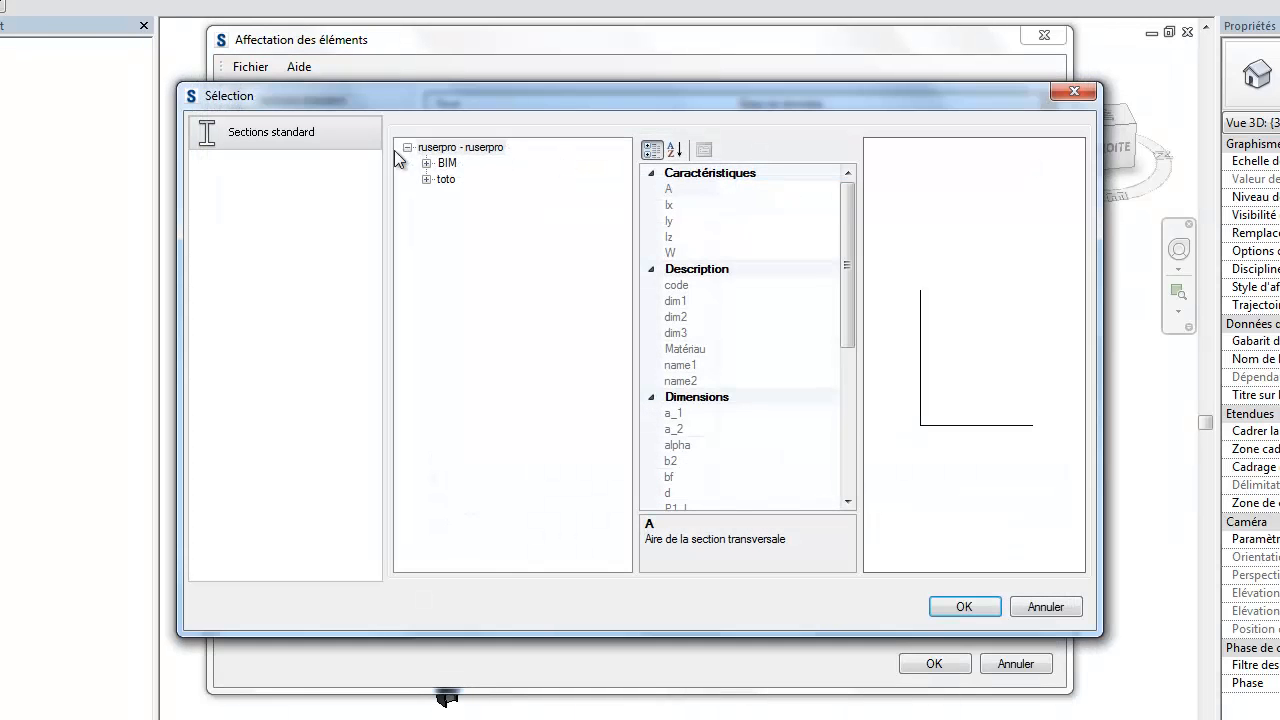
pyautogui.click(426, 163)
pyautogui.click(470, 178)
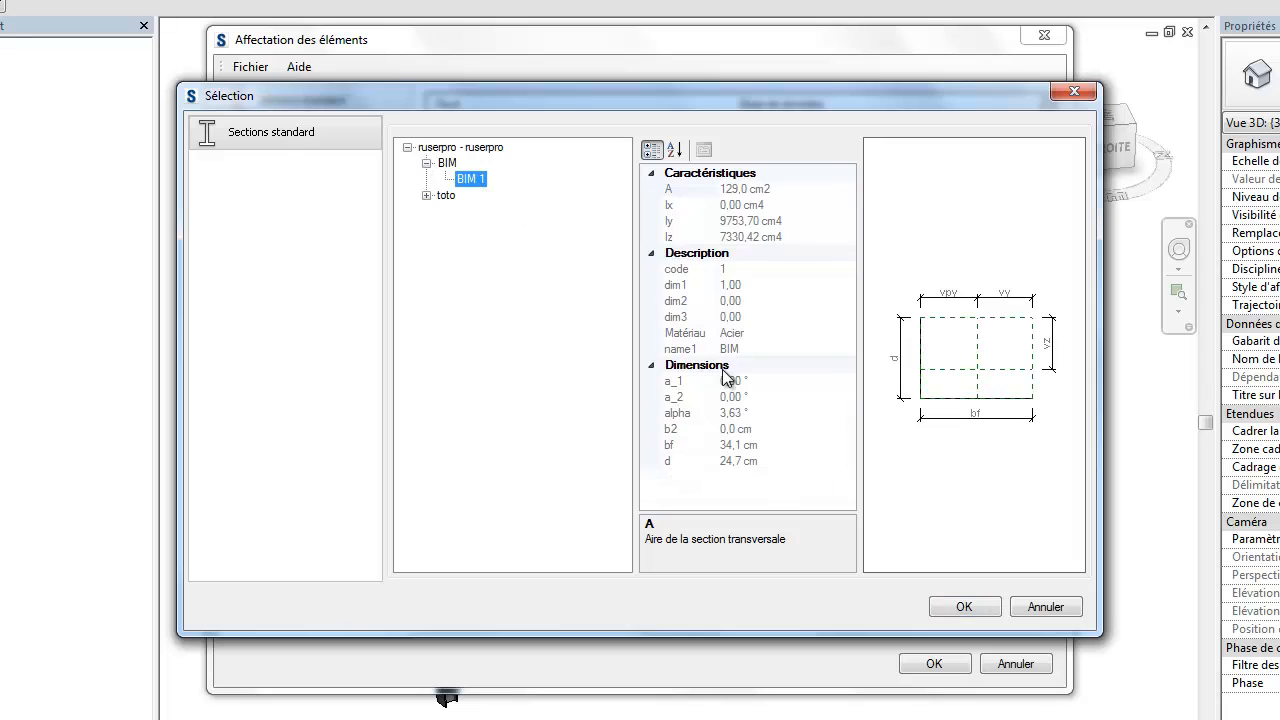
pyautogui.click(964, 604)
# Assign the BIM 1 section from ruserpro to the Revit type PRS_K:400x800x40 mm and accept the element assignments
pyautogui.click(877, 213)
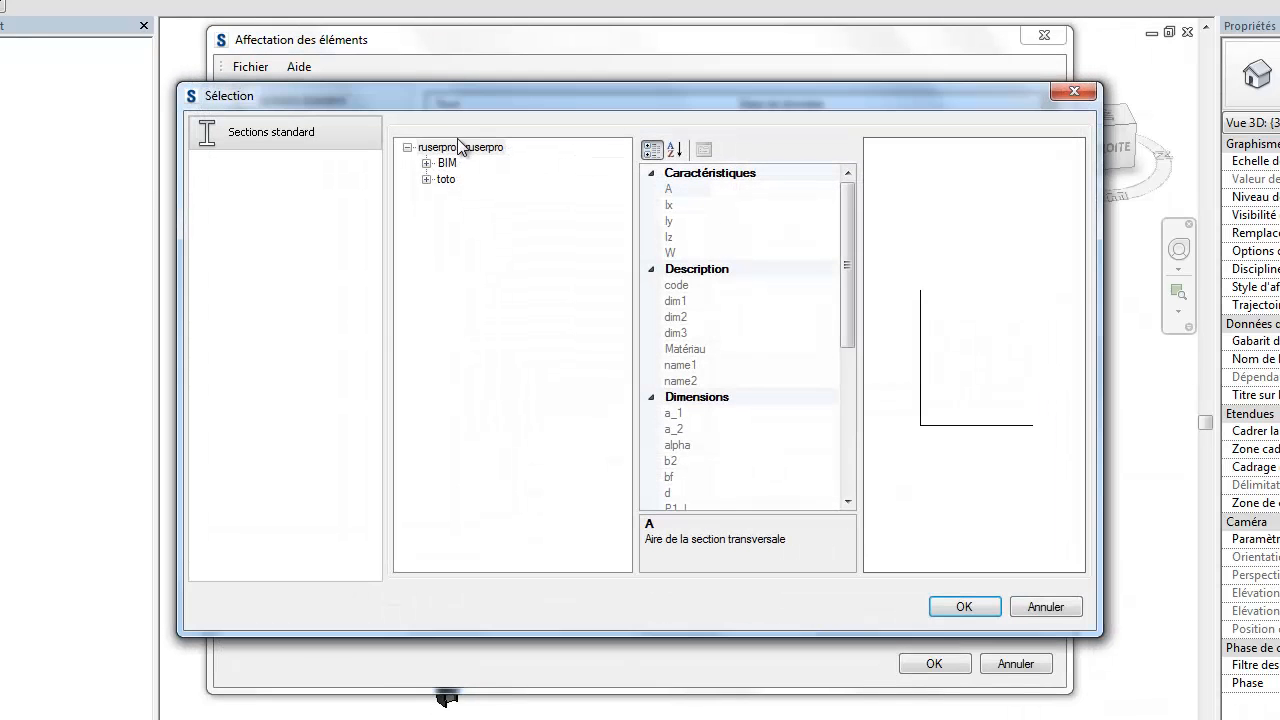
pyautogui.click(426, 163)
pyautogui.click(470, 178)
pyautogui.click(962, 605)
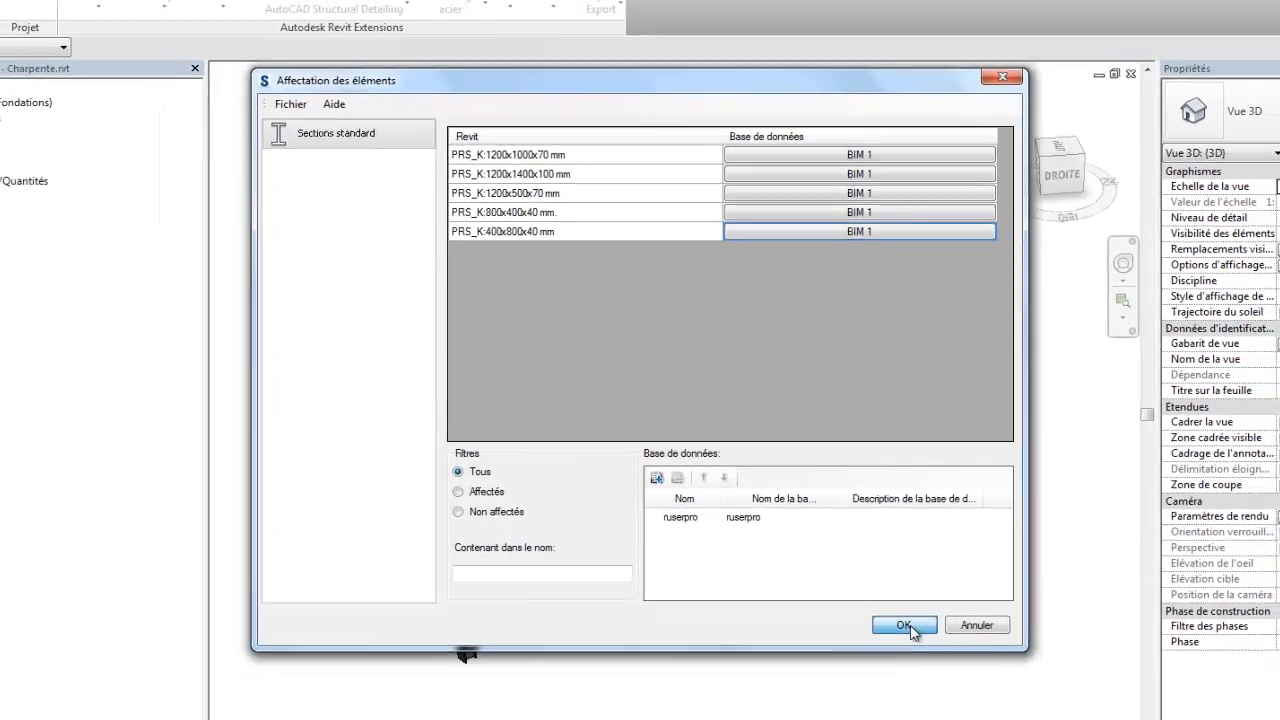
pyautogui.click(905, 625)
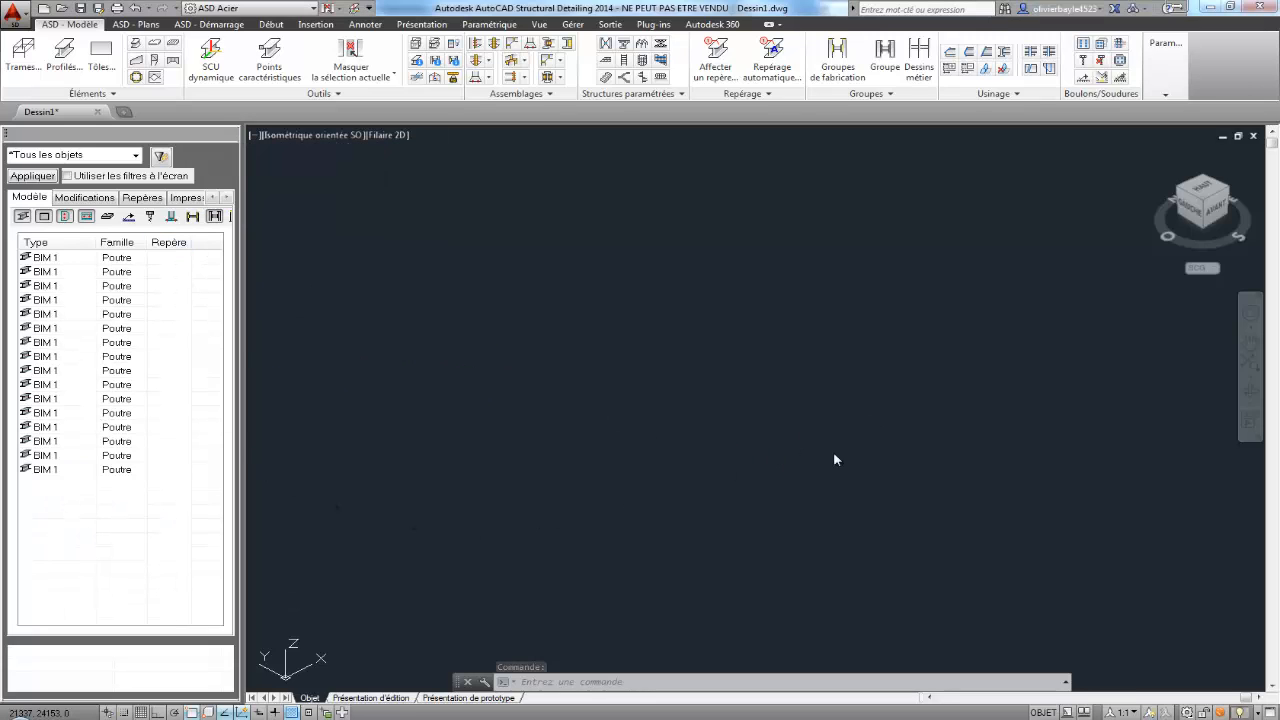
# Examine the whole exported beam structure in AutoCAD Structural Detailing from different angles and up close
pyautogui.click(1156, 155)
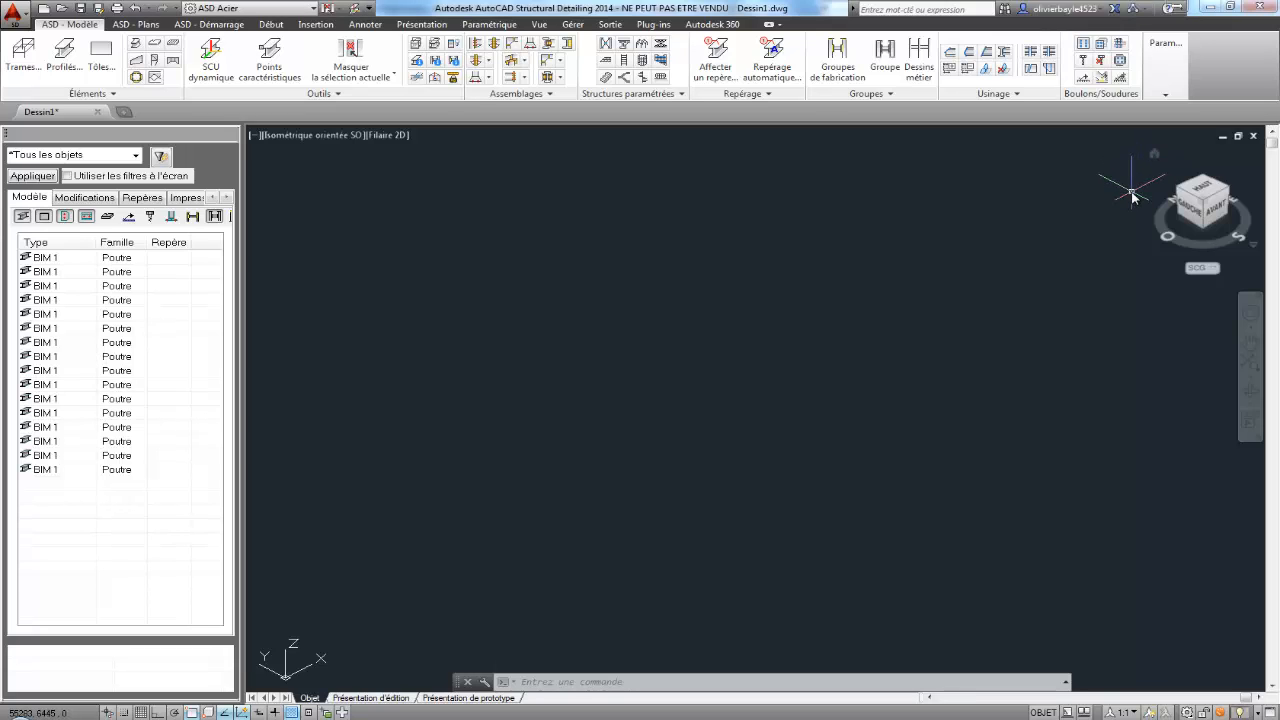
pyautogui.middleClick(1131, 194)
pyautogui.middleClick(1131, 194)
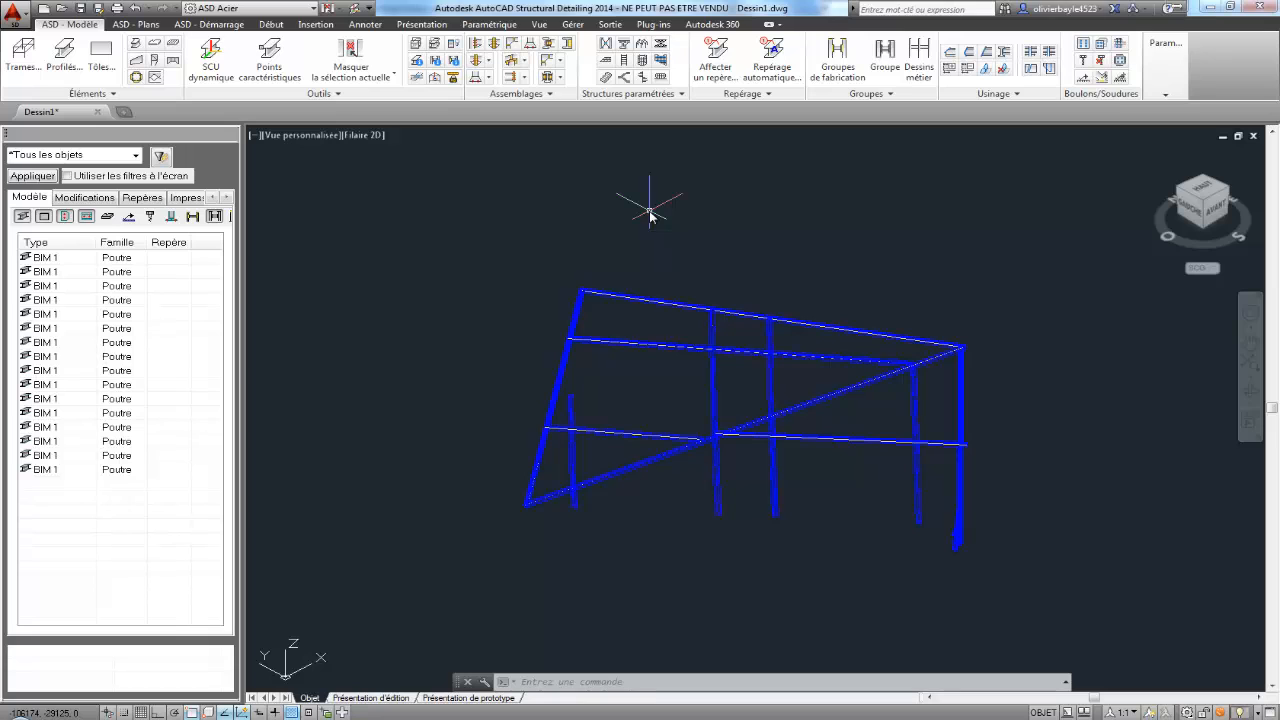
pyautogui.keyDown('shift'); pyautogui.moveTo(563, 280); pyautogui.dragTo(629, 257, button='middle'); pyautogui.keyUp('shift')
pyautogui.scroll(10, 597, 303)
pyautogui.moveTo(711, 240); pyautogui.dragTo(719, 394, button='middle')
pyautogui.scroll(-10, 718, 394)
pyautogui.moveTo(795, 433); pyautogui.dragTo(718, 424, button='middle')
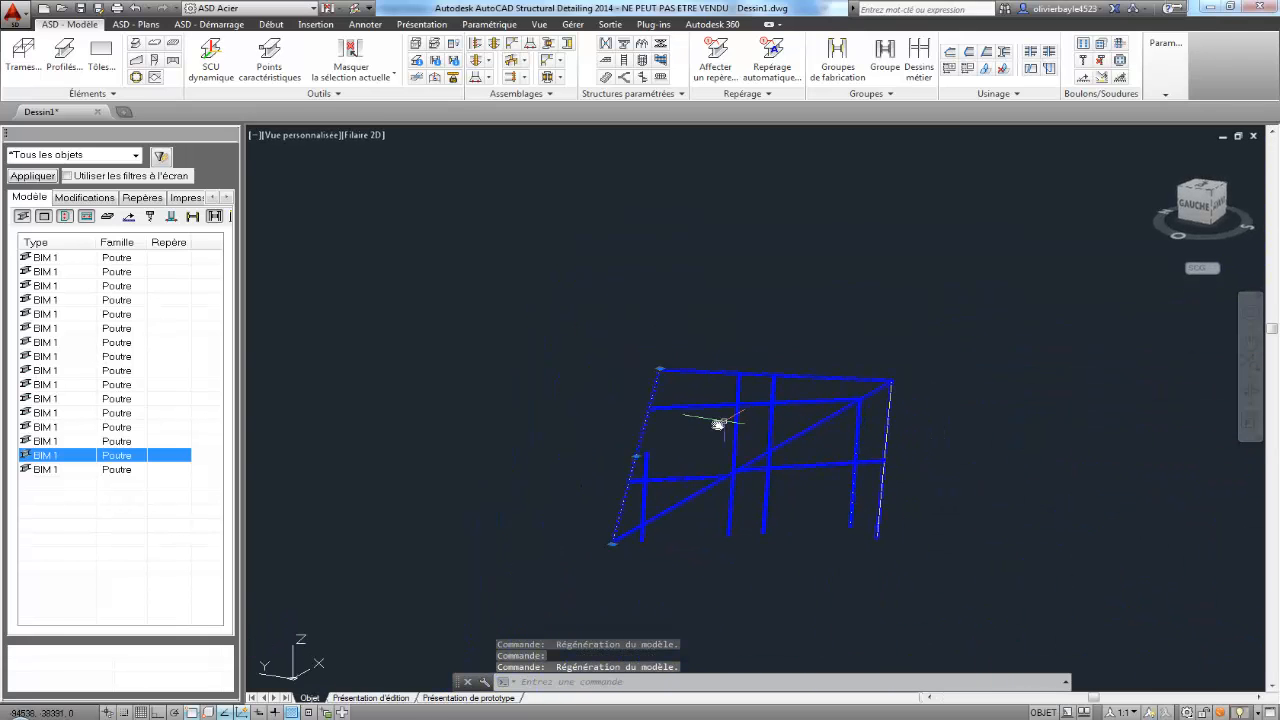